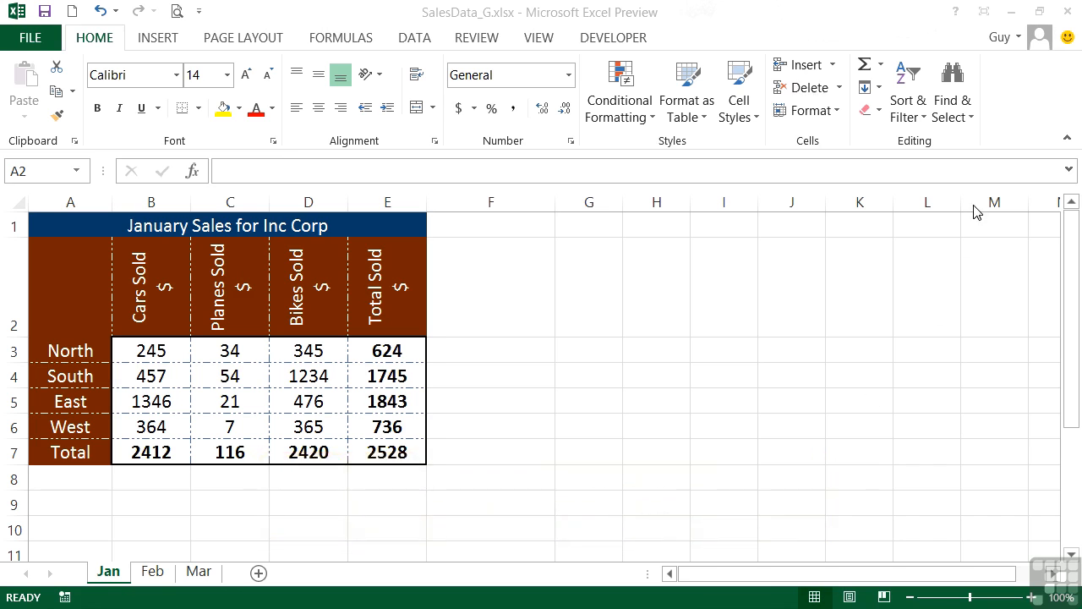
left_click(968, 129)
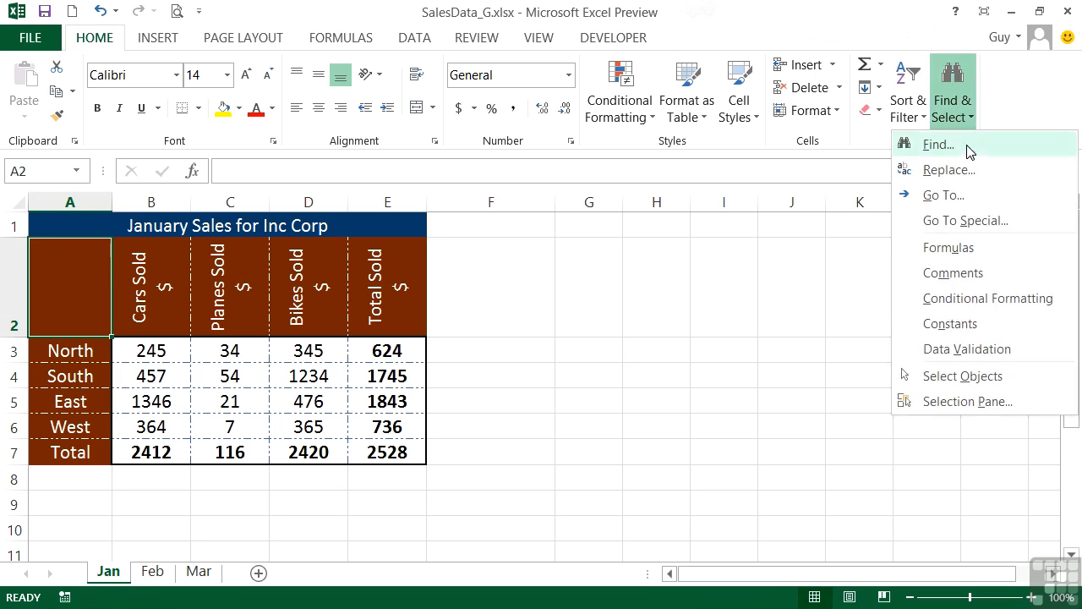
left_click(970, 149)
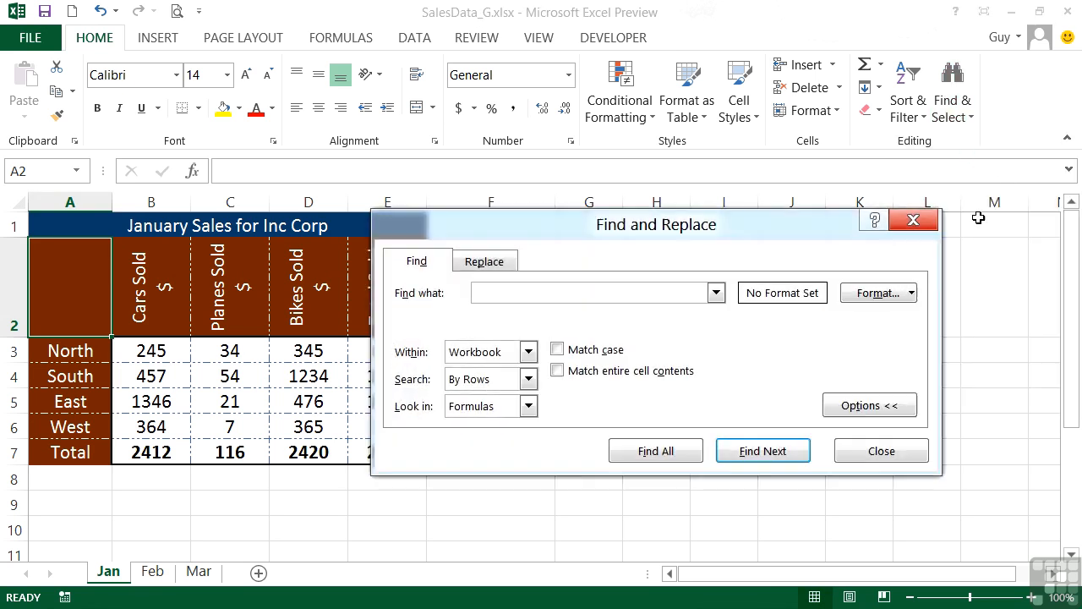
left_click(914, 224)
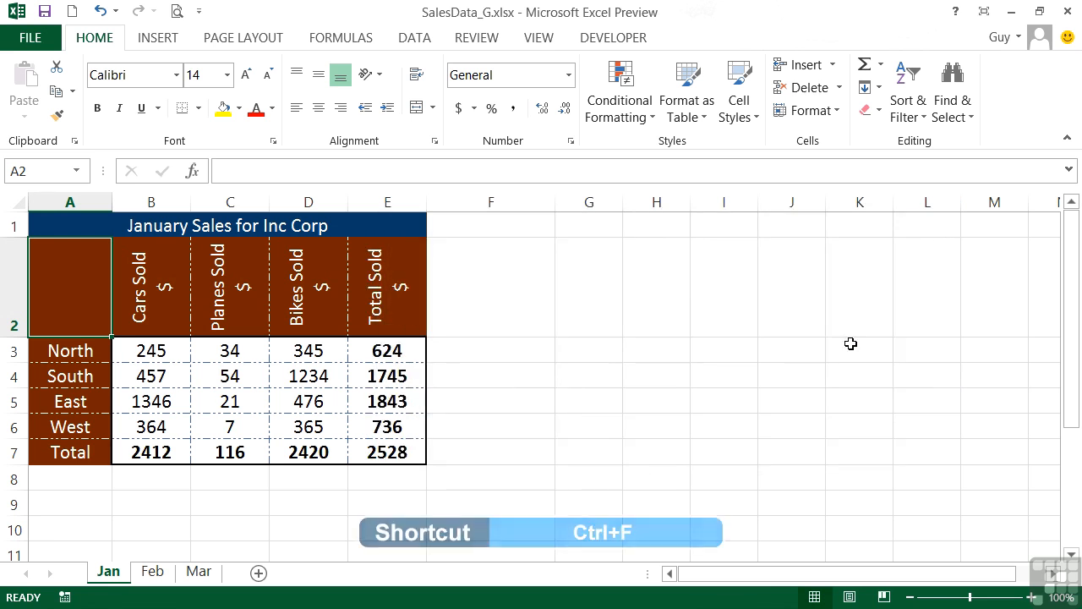
Open the Find dialog with its extended options and set the search format to the Bold font style.
key("ctrl+f")
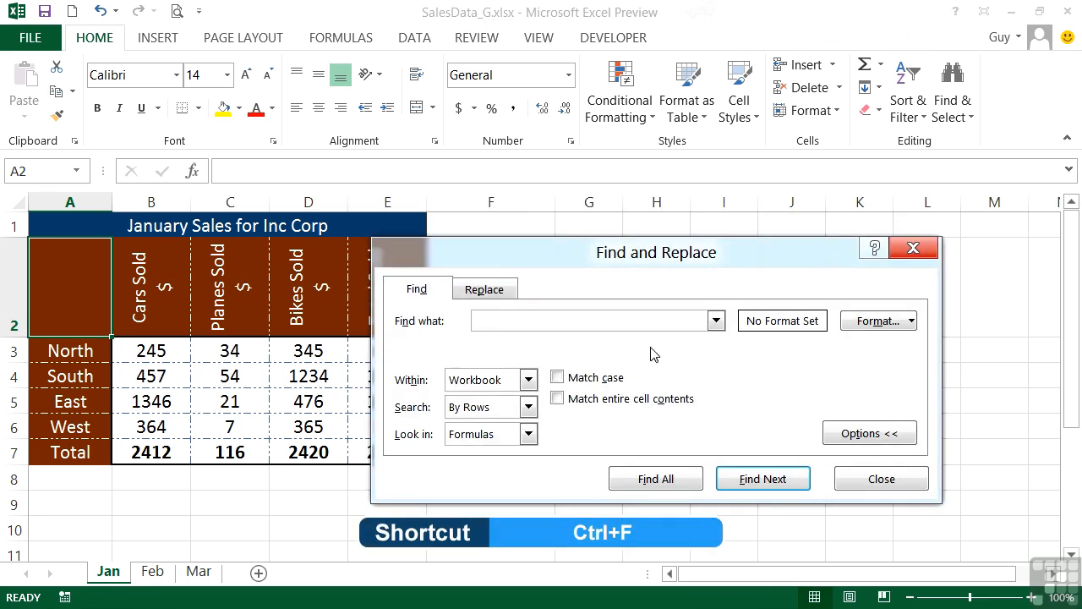
left_click(869, 439)
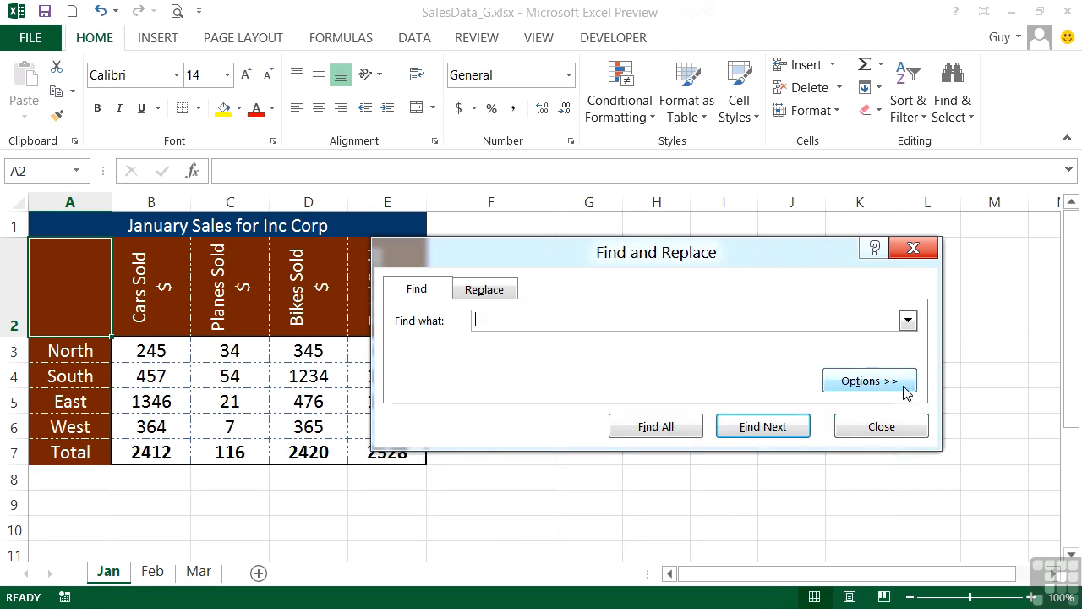
left_click(874, 382)
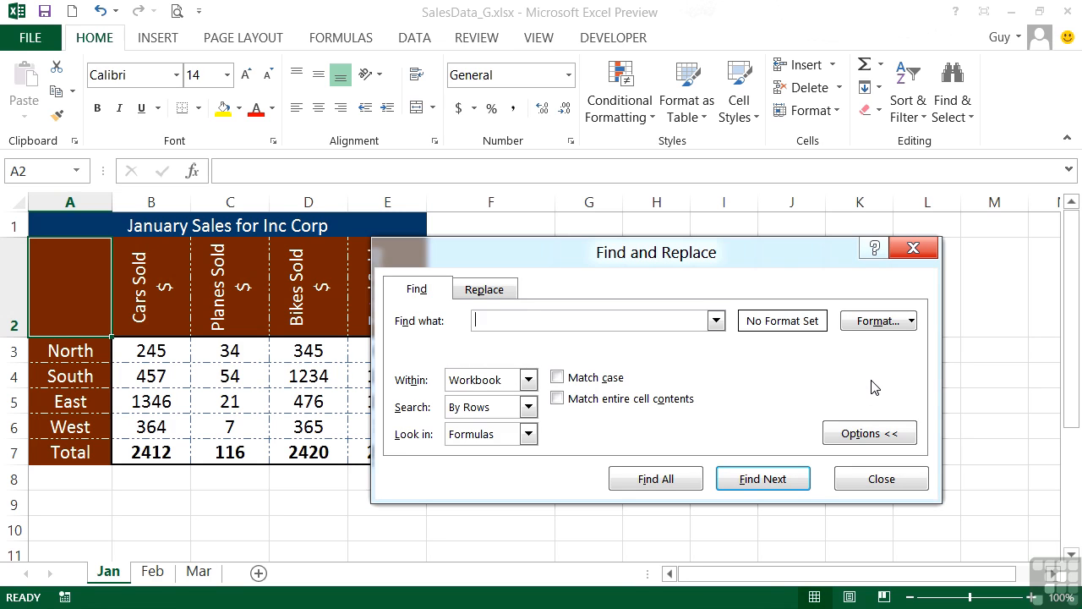
left_click(912, 326)
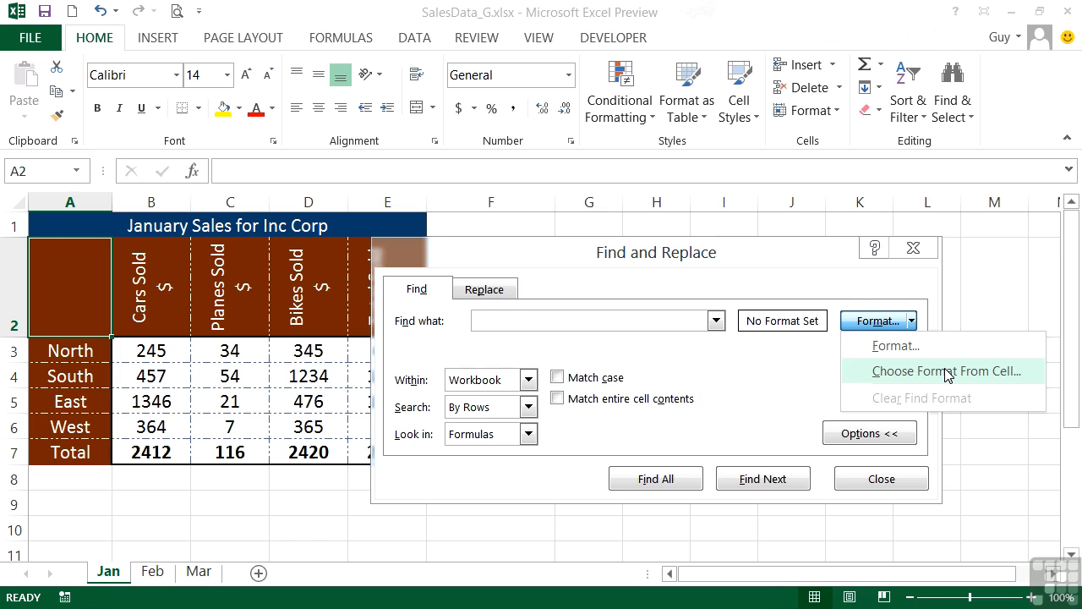
left_click(896, 346)
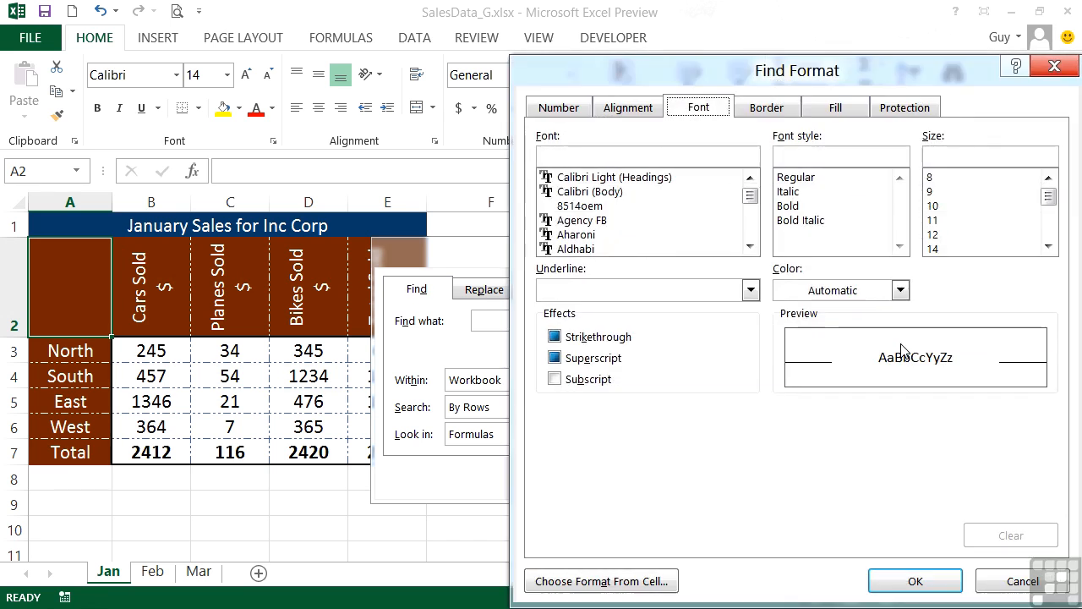
left_click(793, 208)
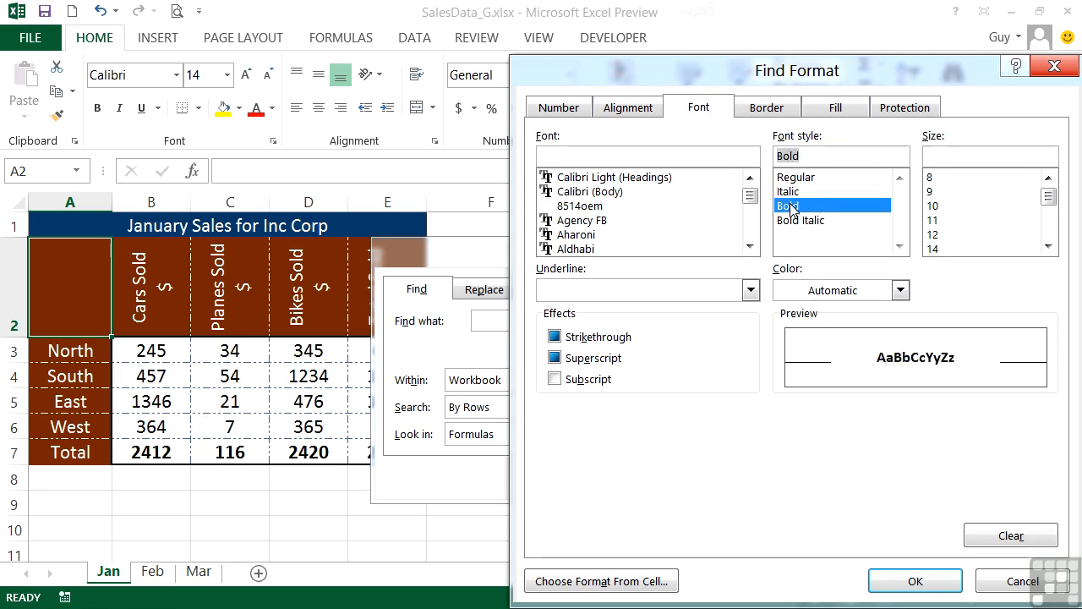
left_click(914, 582)
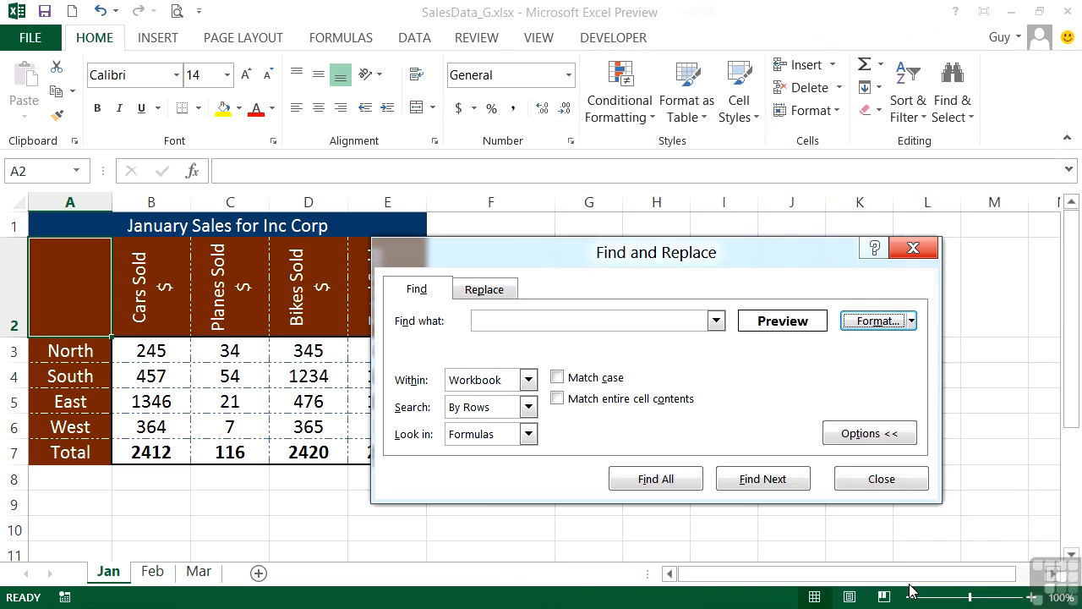
Step through the first three bold cells one at a time, keeping the search scope on Workbook.
left_click(759, 482)
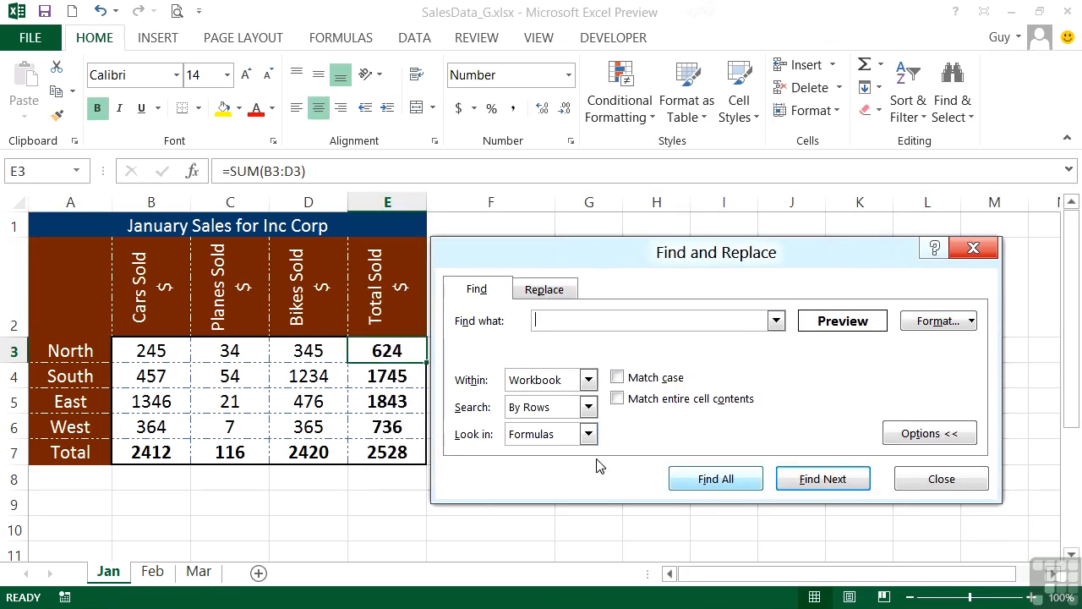
left_click(833, 485)
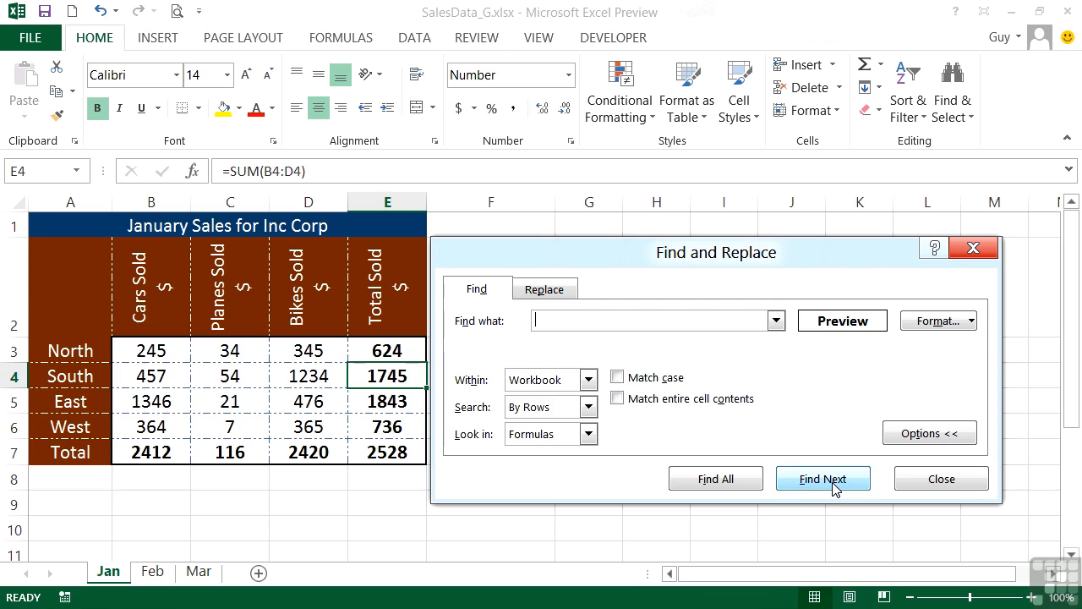
left_click(833, 485)
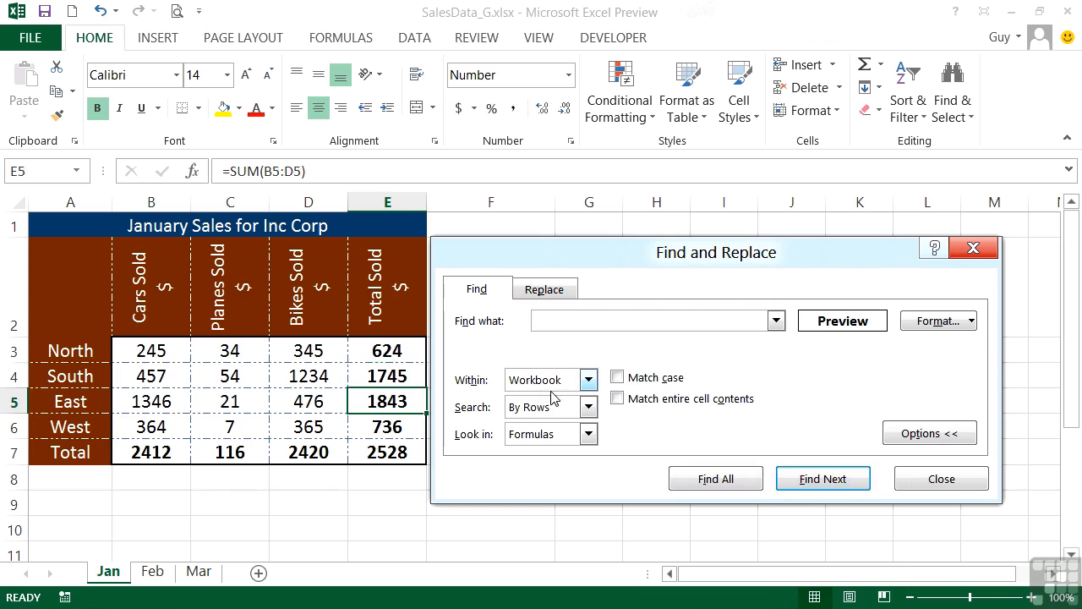
left_click(588, 380)
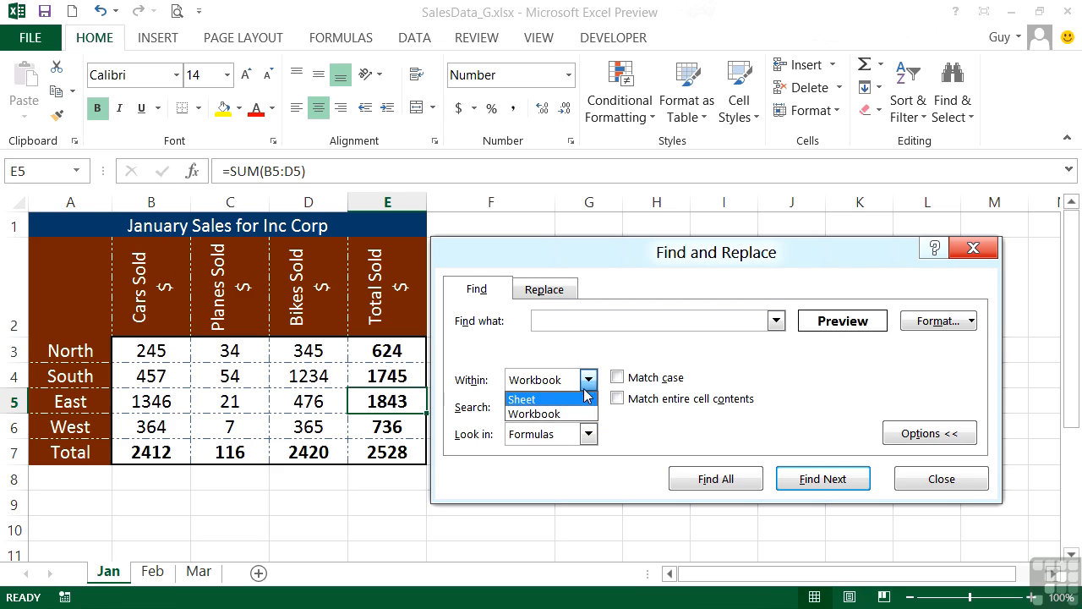
left_click(588, 384)
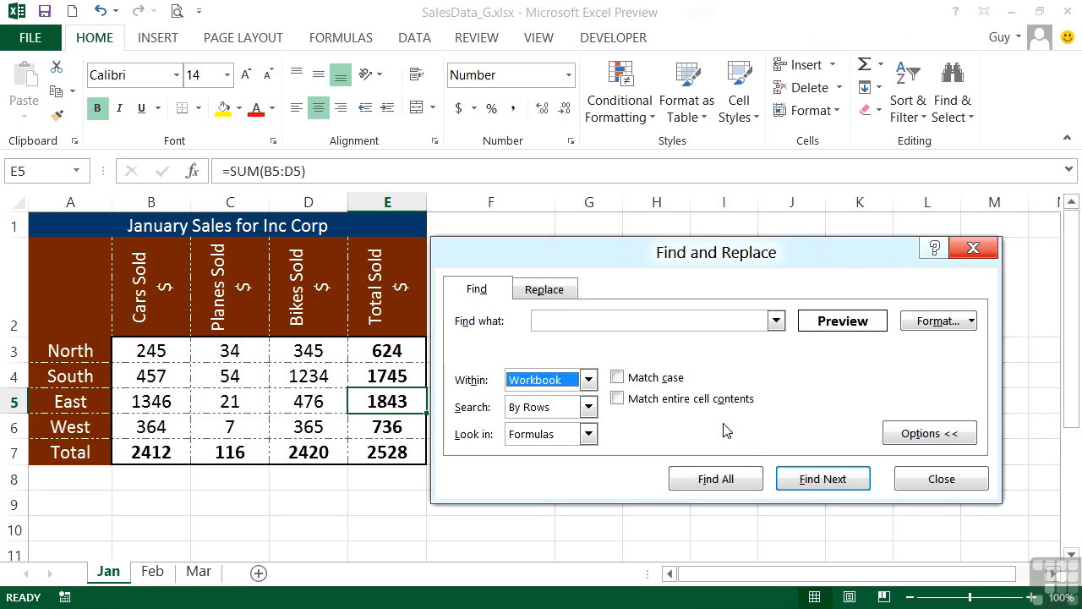
List all bold cells in the workbook and enlarge the dialog to show more of the results.
left_click(716, 480)
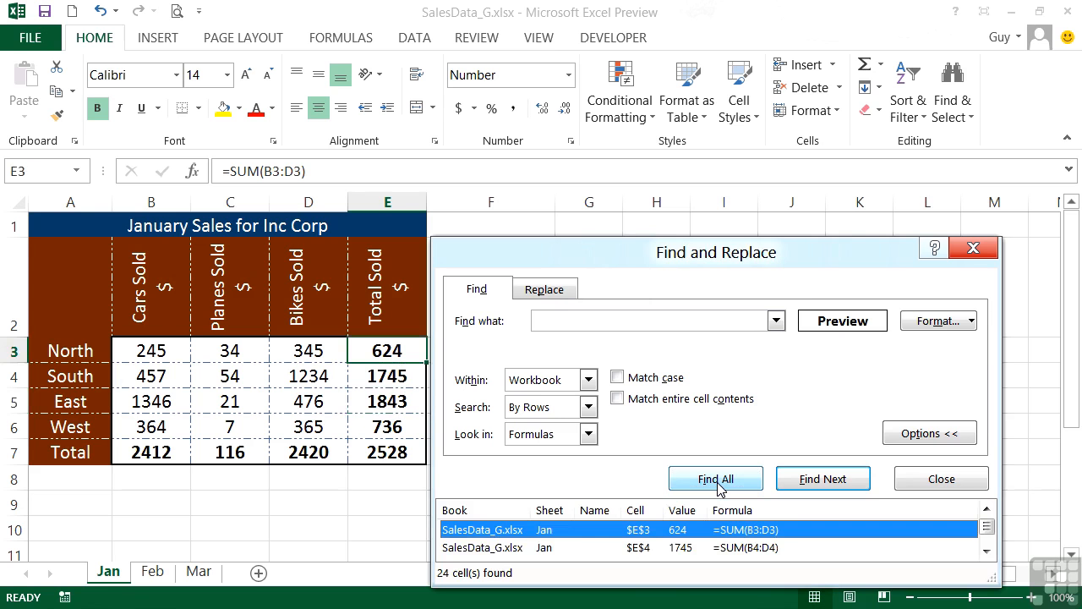
left_click_drag(717, 245, 690, 56)
left_click_drag(808, 403, 794, 586)
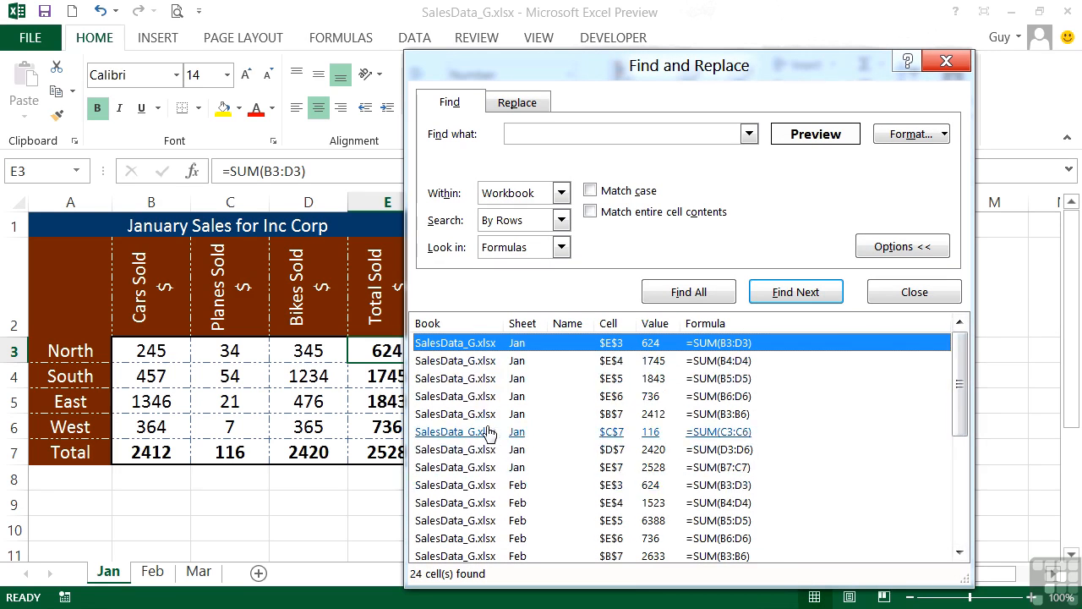
Browse the list of bold cells and go to the result for cell E4 on the Feb sheet.
scroll(528, 461, "down", 4)
scroll(541, 507, "up", 4)
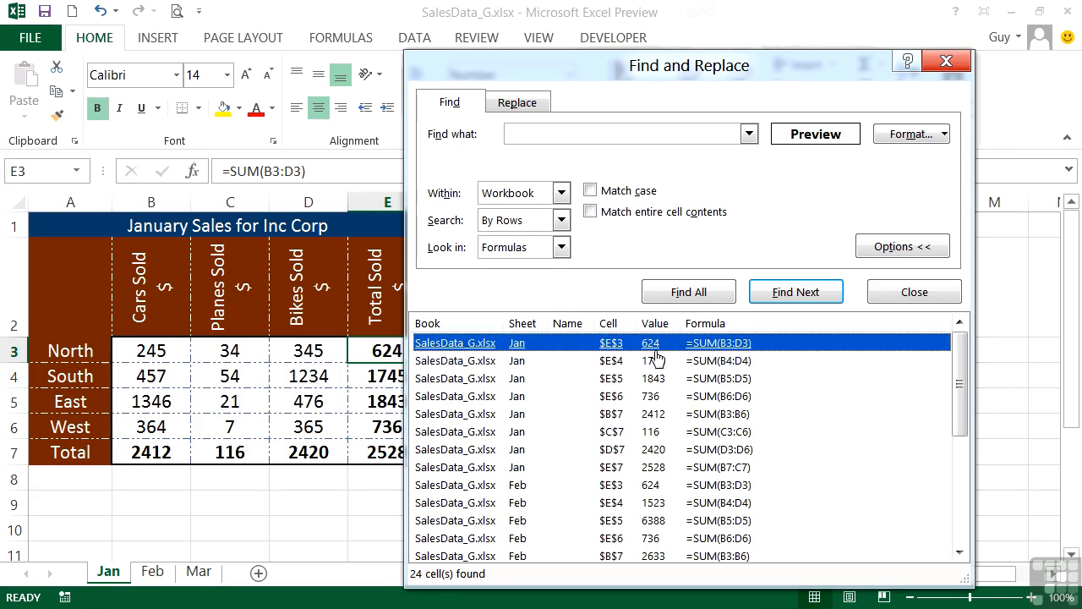
scroll(652, 405, "down", 1)
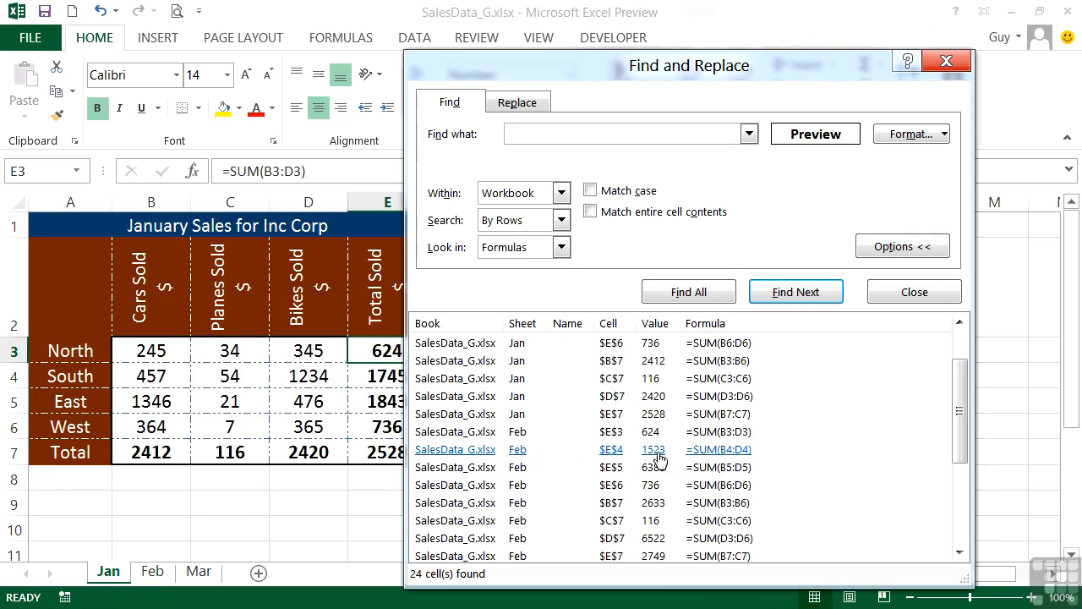
left_click(457, 449)
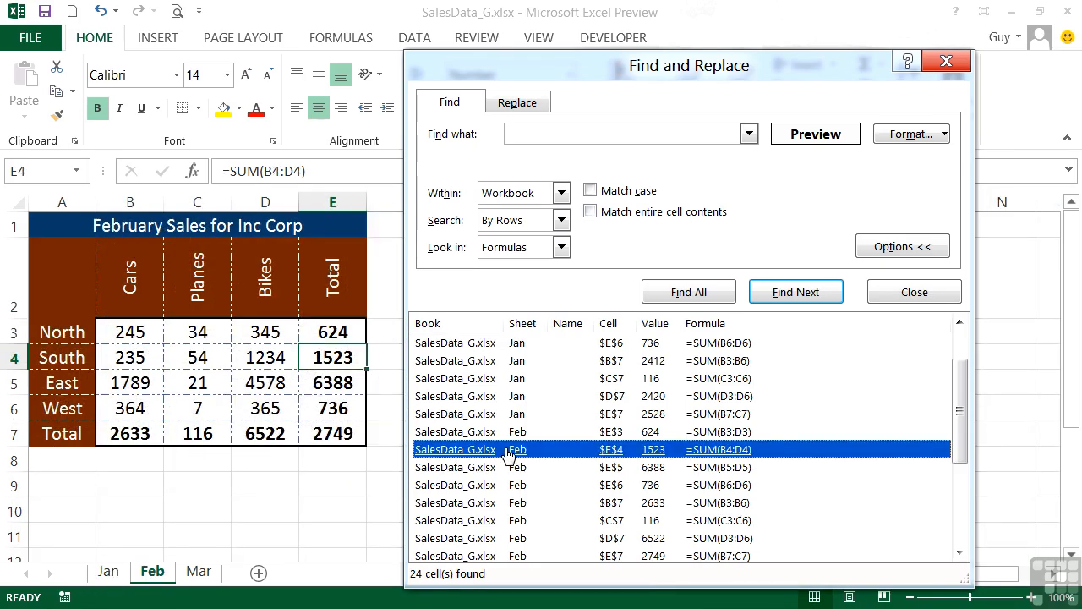
scroll(507, 454, "up", 1)
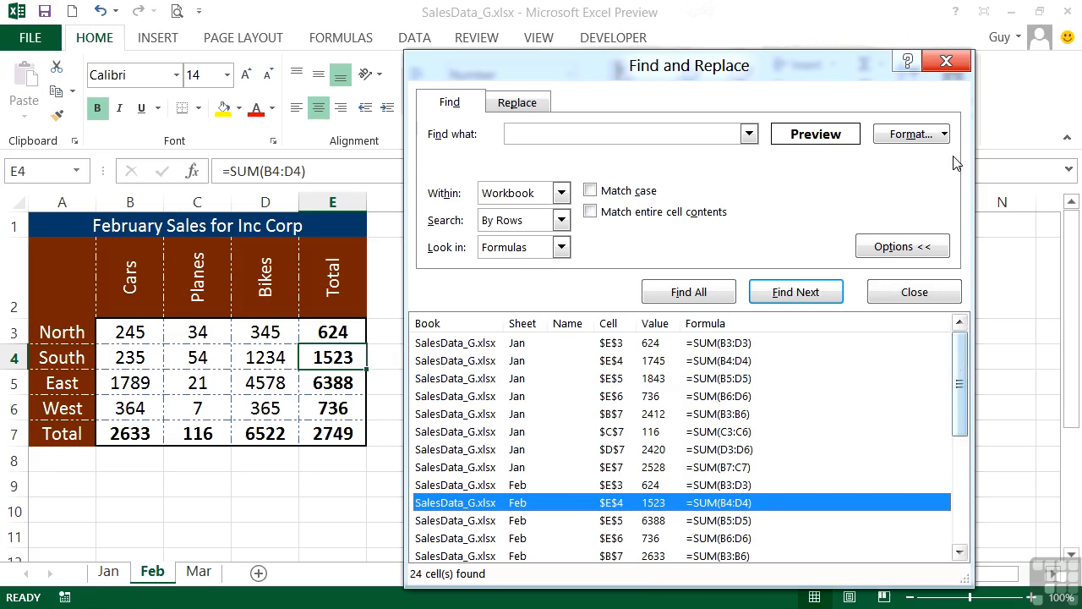
Clear the bold search format and set the search format to white font color instead.
left_click(945, 135)
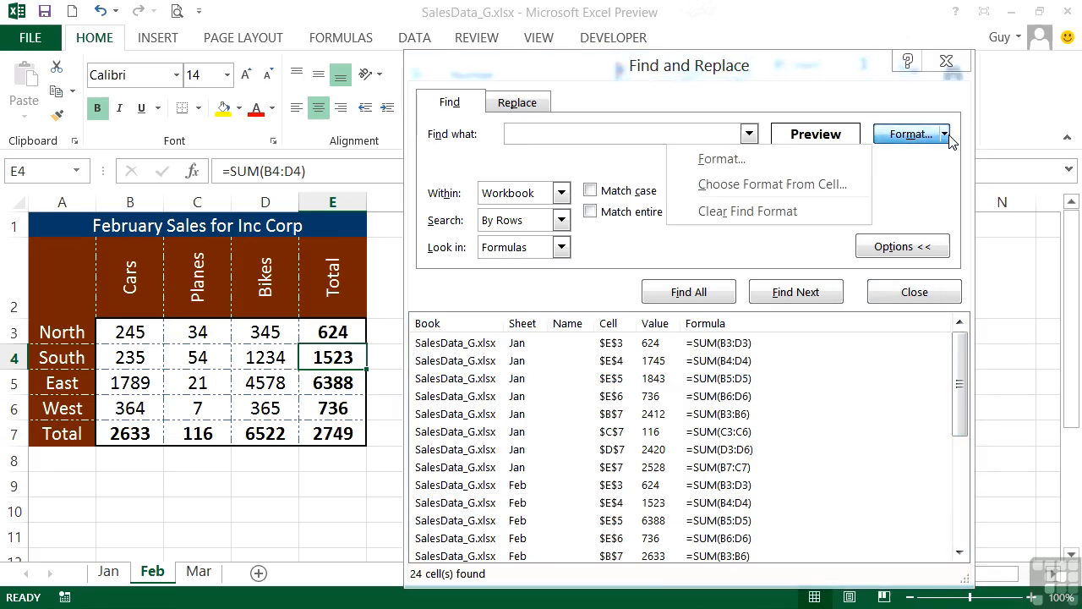
left_click(758, 213)
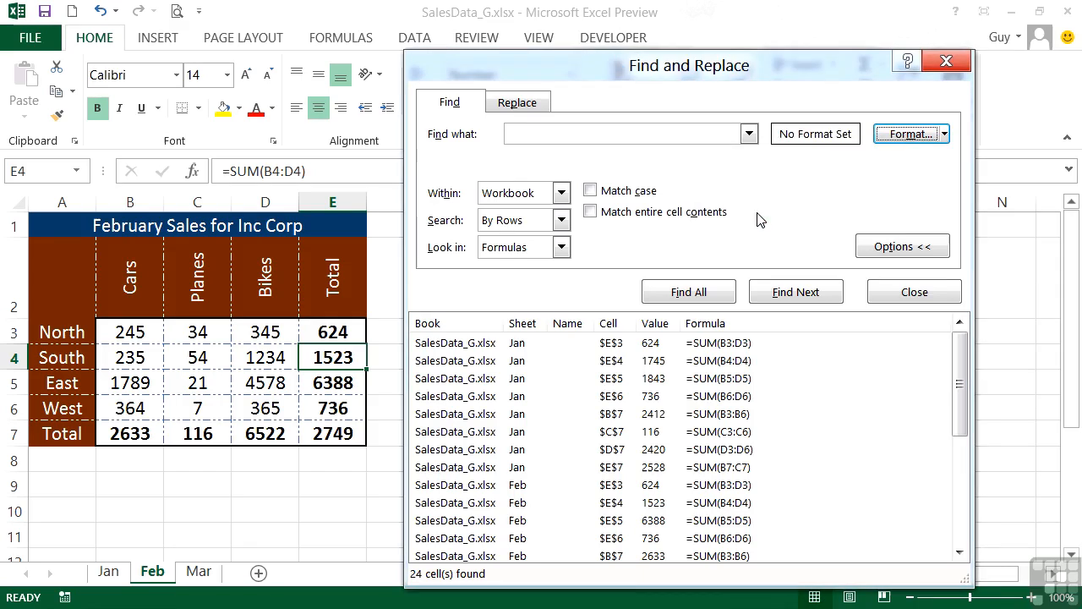
left_click(946, 135)
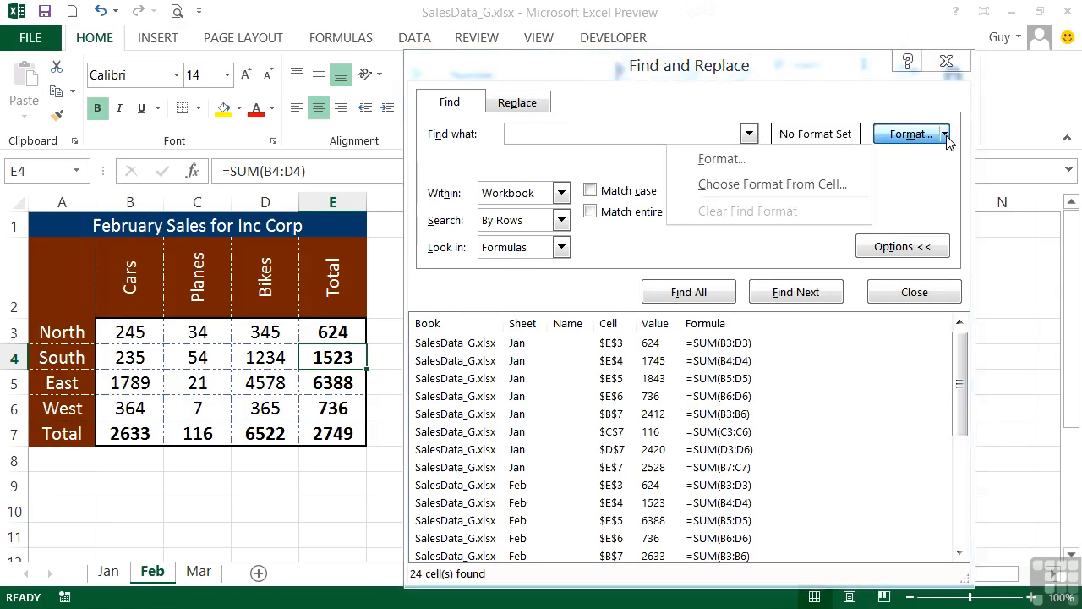
left_click(832, 165)
left_click(900, 230)
left_click(783, 301)
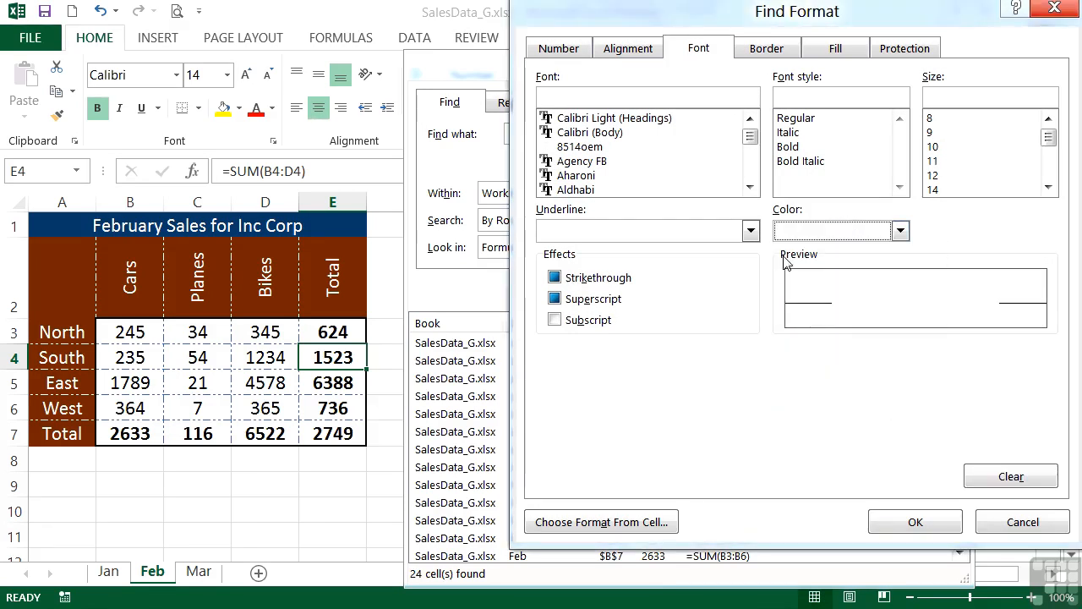
left_click(930, 524)
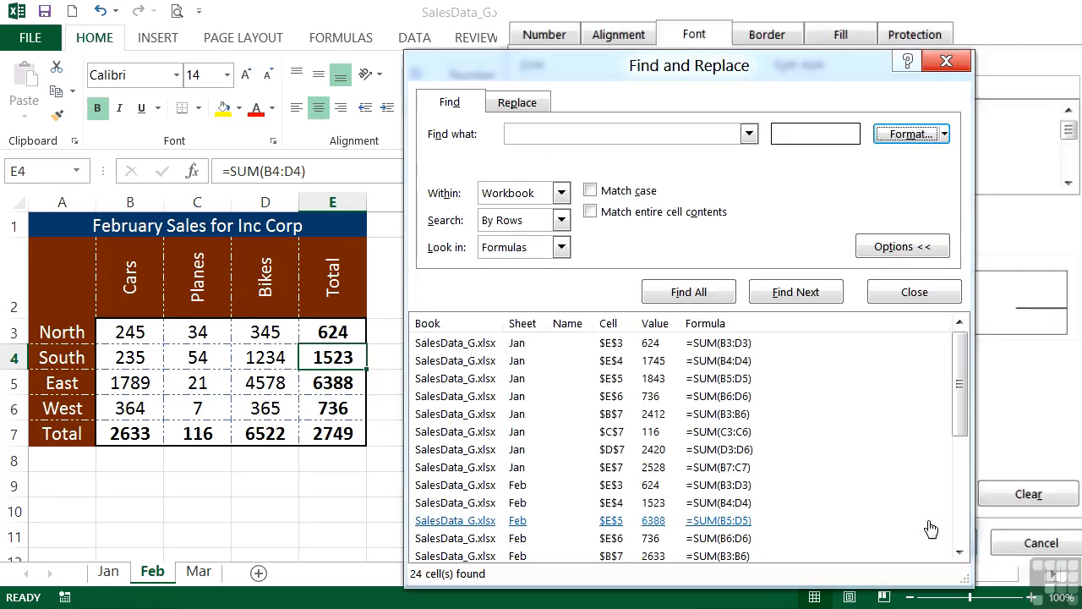
List all cells with white text in the workbook, browse them and go to the February title in cell A1.
left_click(693, 300)
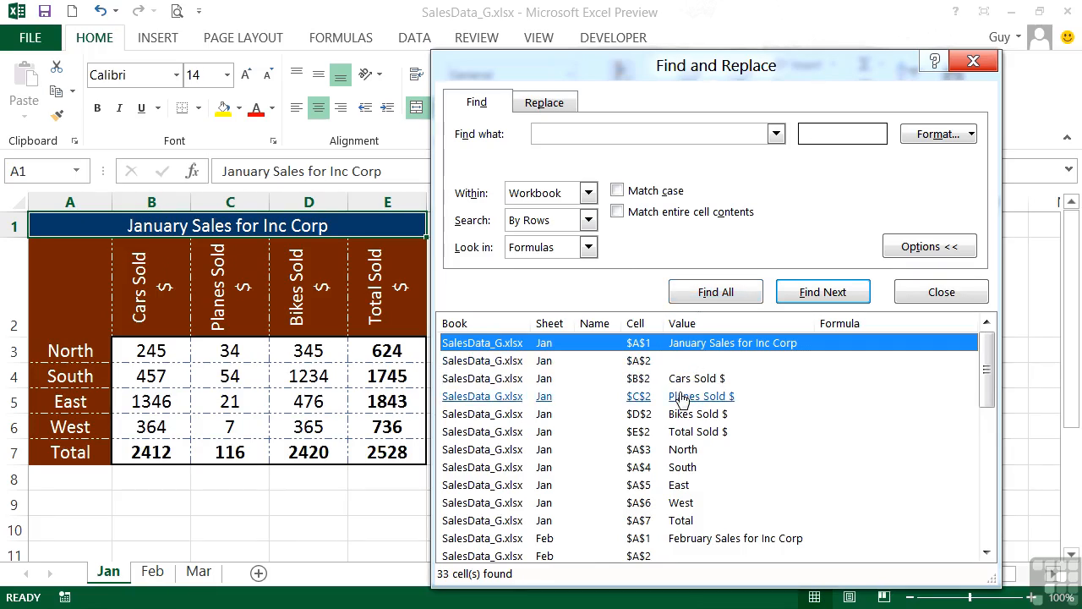
scroll(659, 404, "down", 6)
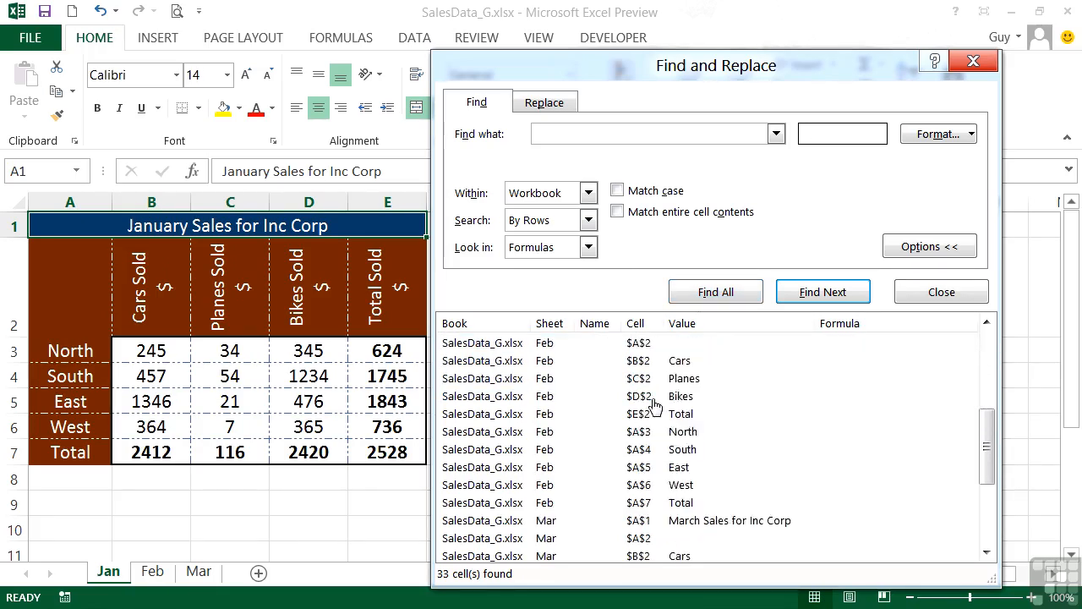
scroll(655, 406, "down", 1)
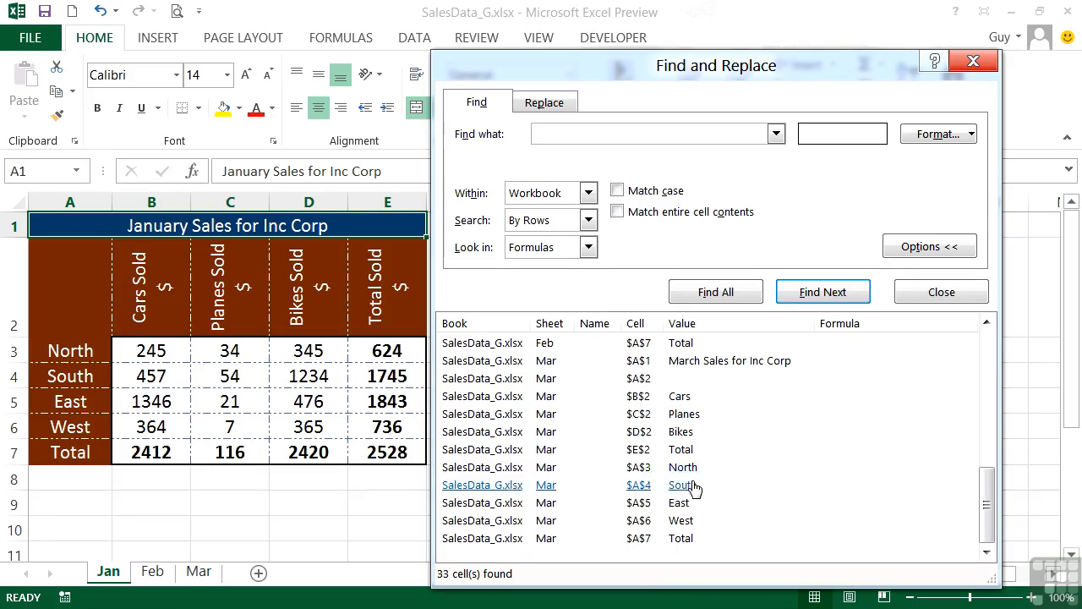
scroll(693, 488, "up", 2)
scroll(694, 487, "up", 5)
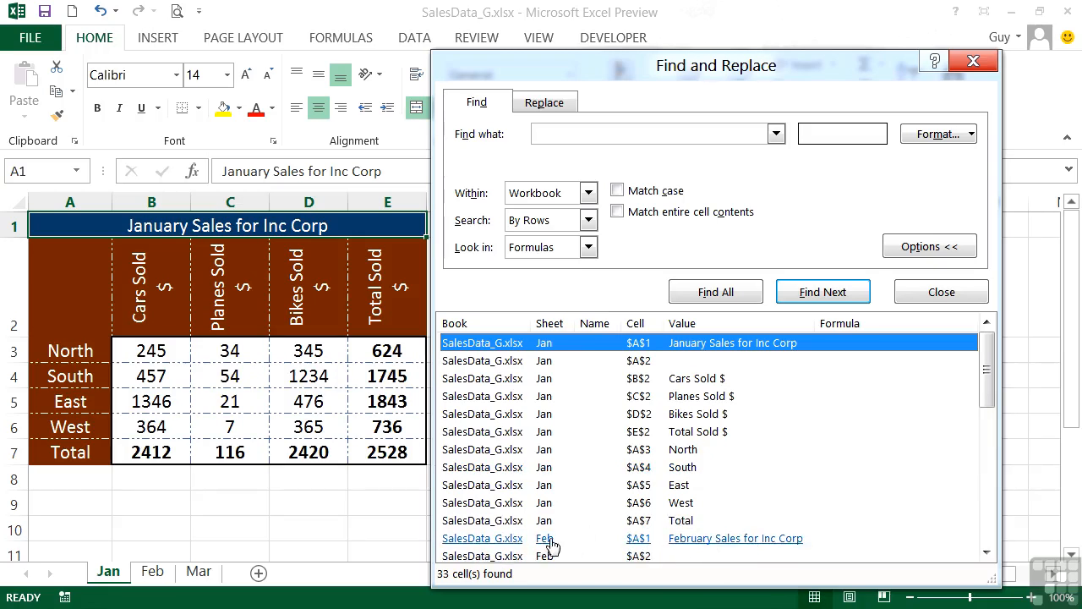
left_click(700, 543)
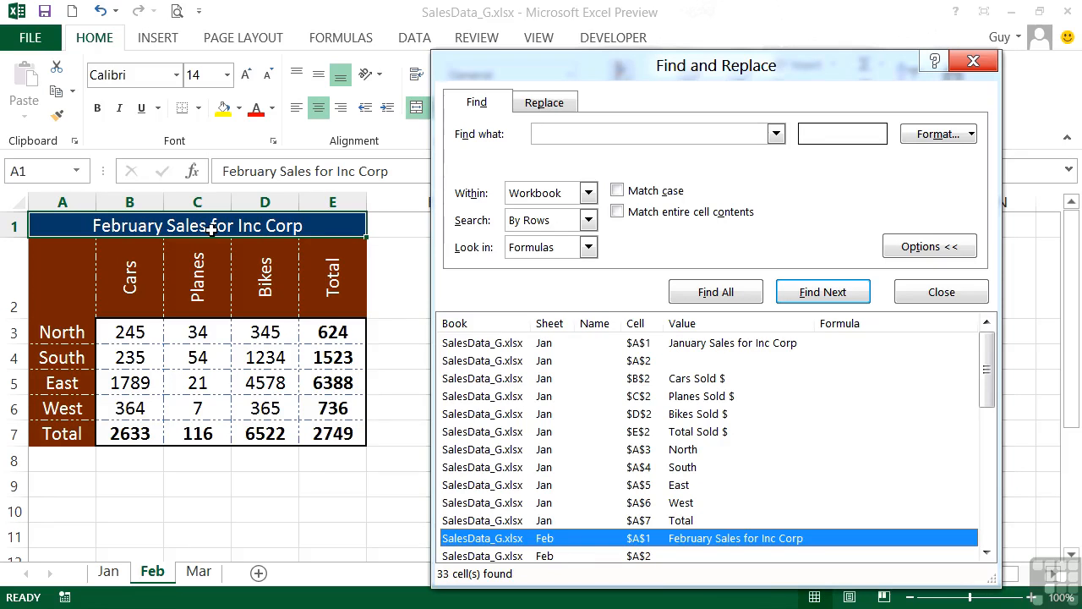
Clear the find format and close the Find and Replace dialog.
left_click(972, 135)
left_click(839, 213)
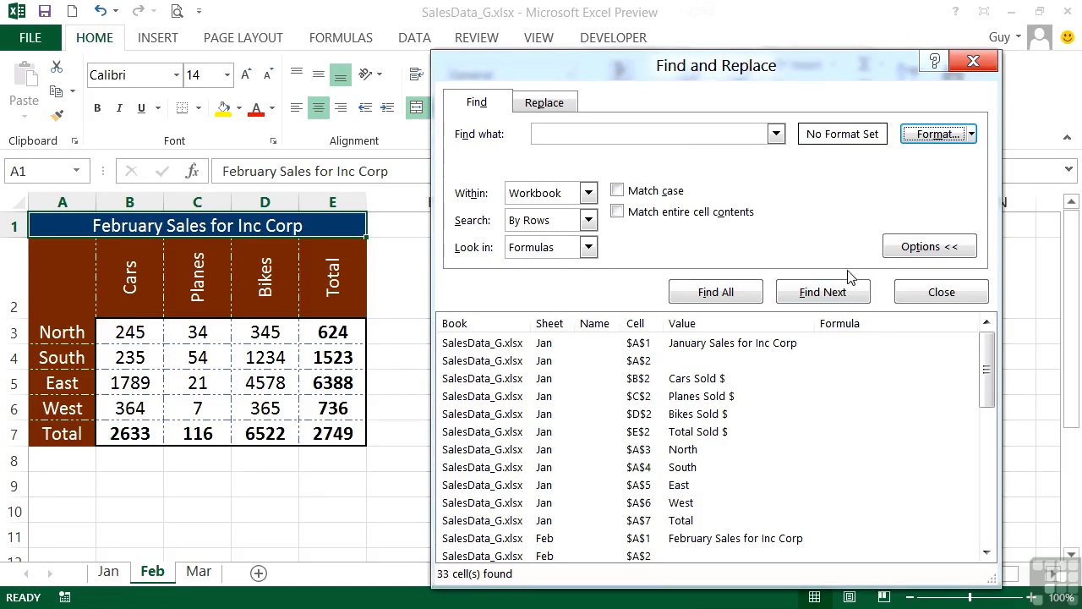
left_click(924, 298)
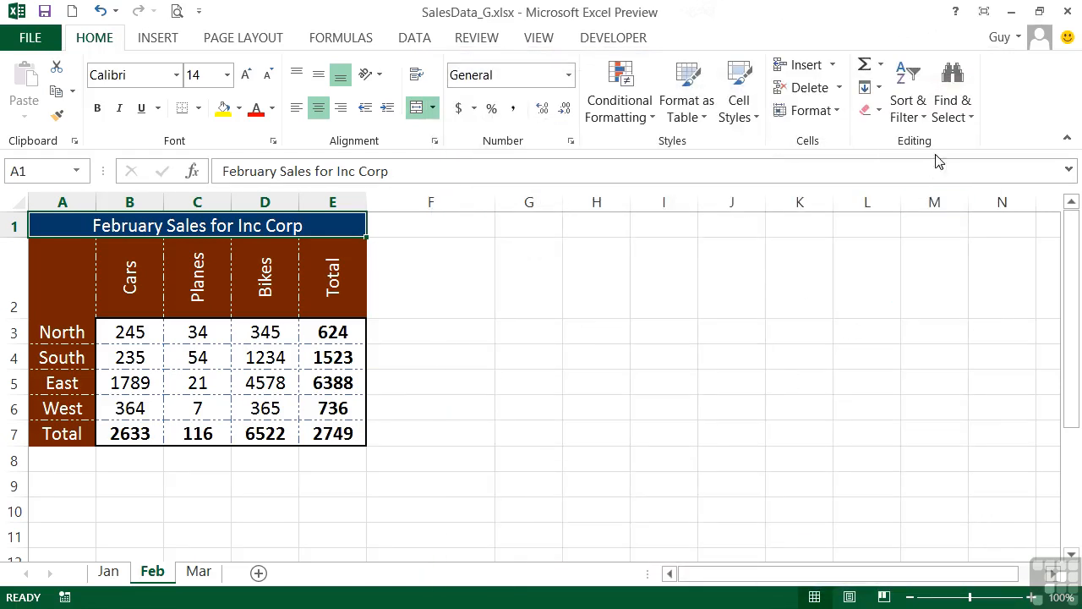
Start a replace operation in Find and Replace and set the format to find to bold font style.
left_click(959, 123)
left_click(902, 138)
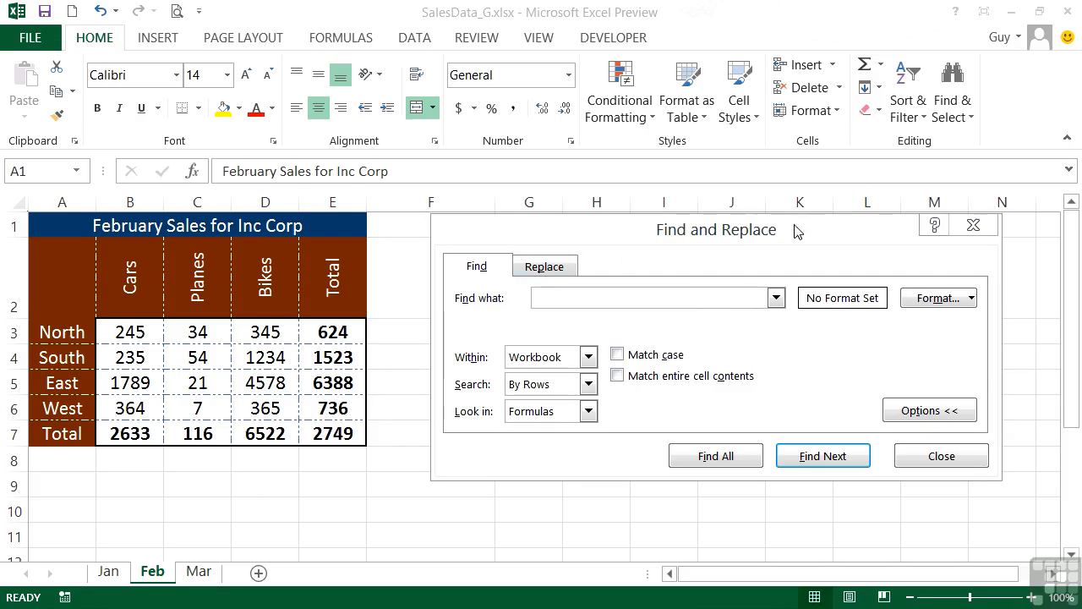
left_click(542, 270)
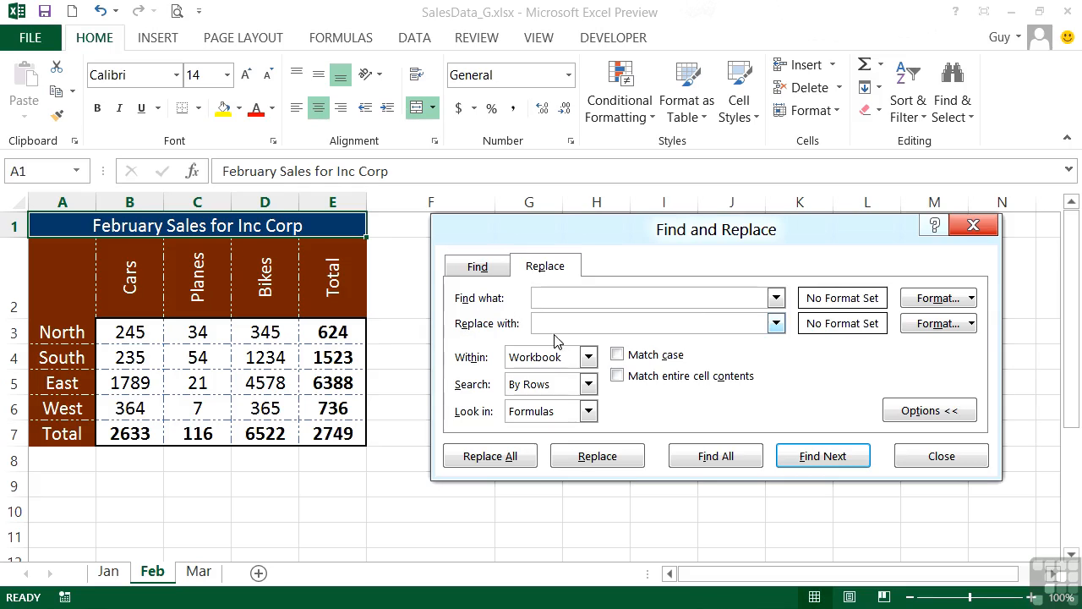
left_click(971, 301)
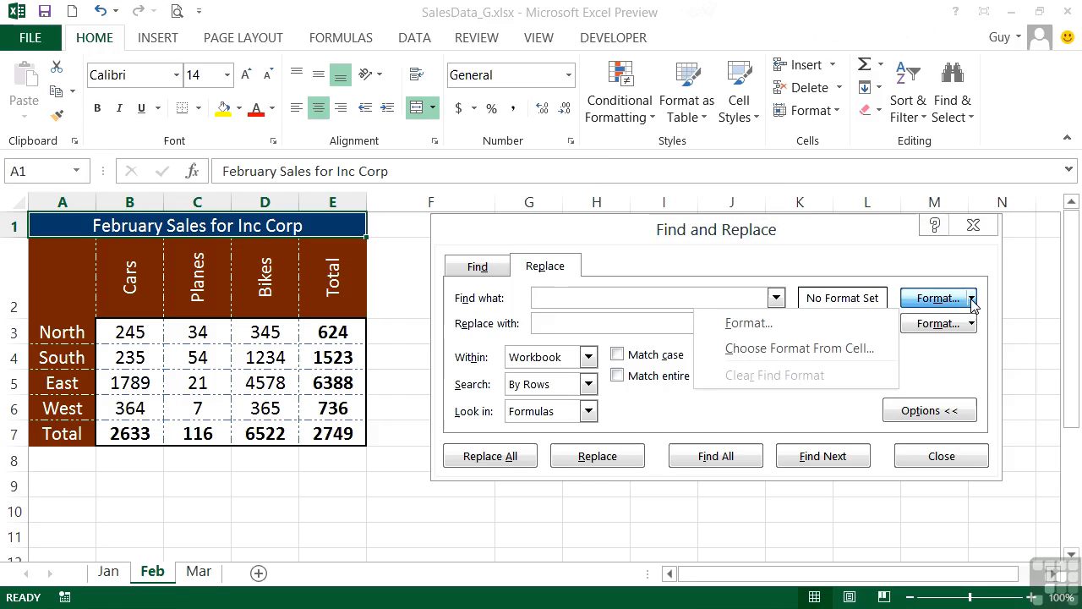
left_click(819, 330)
left_click(805, 189)
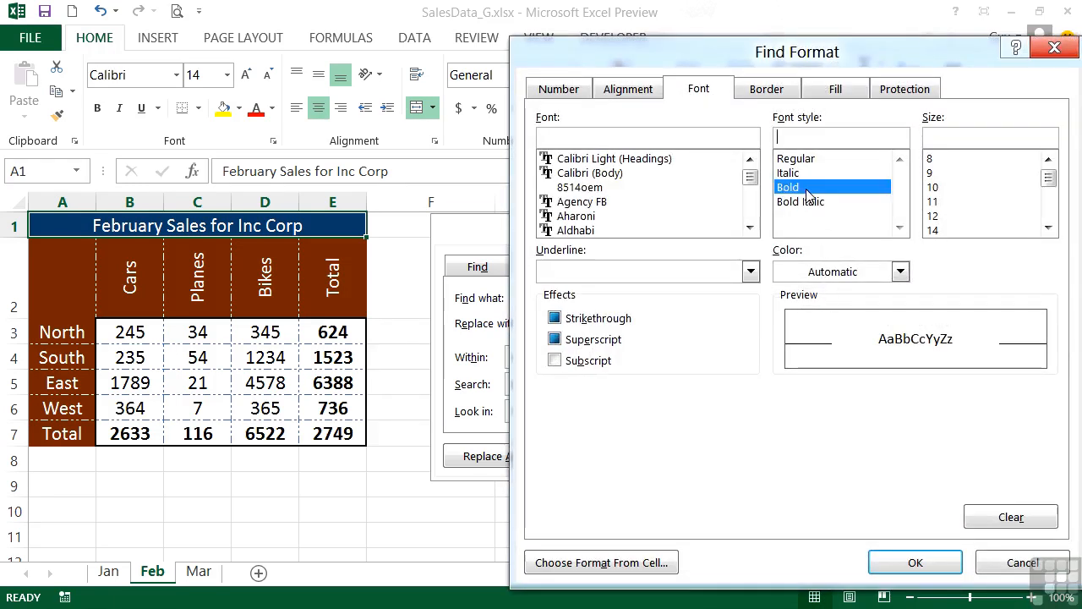
left_click(918, 560)
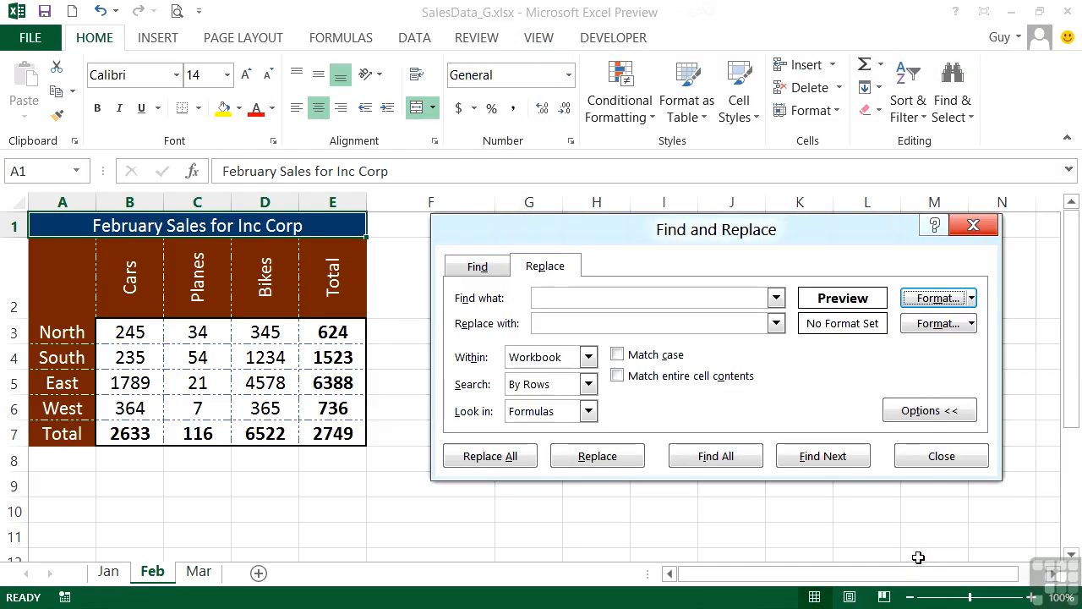
Set the replacement format to italic font style.
left_click(972, 326)
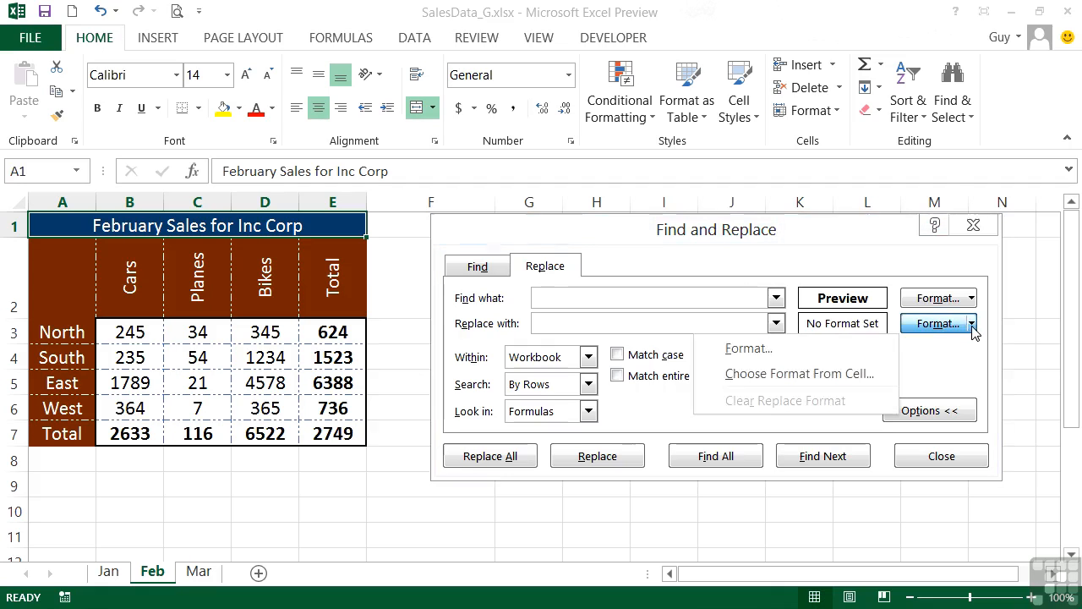
left_click(811, 348)
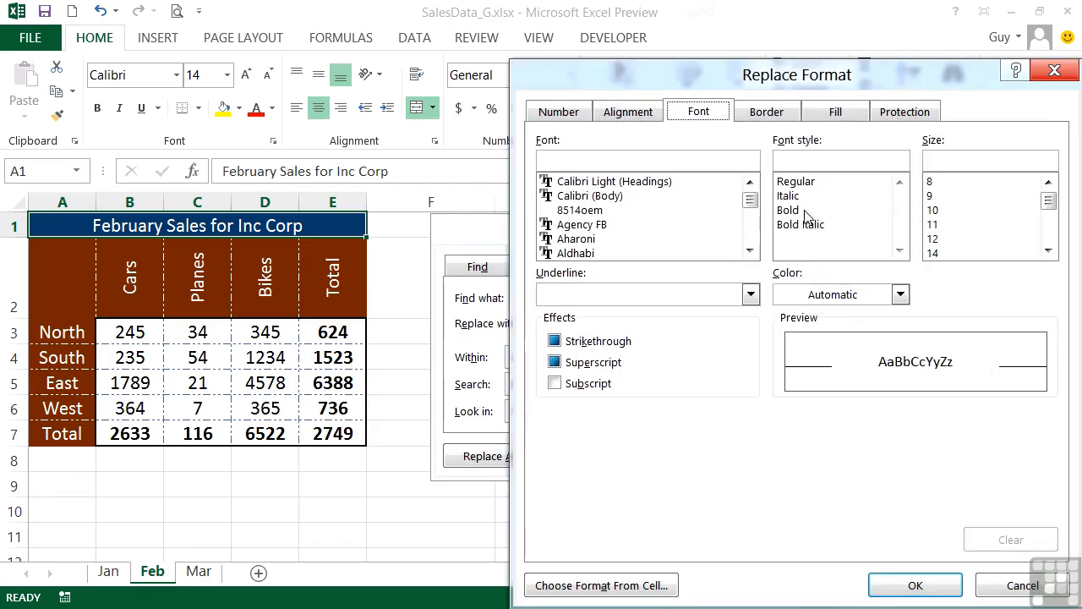
left_click(803, 196)
left_click(917, 585)
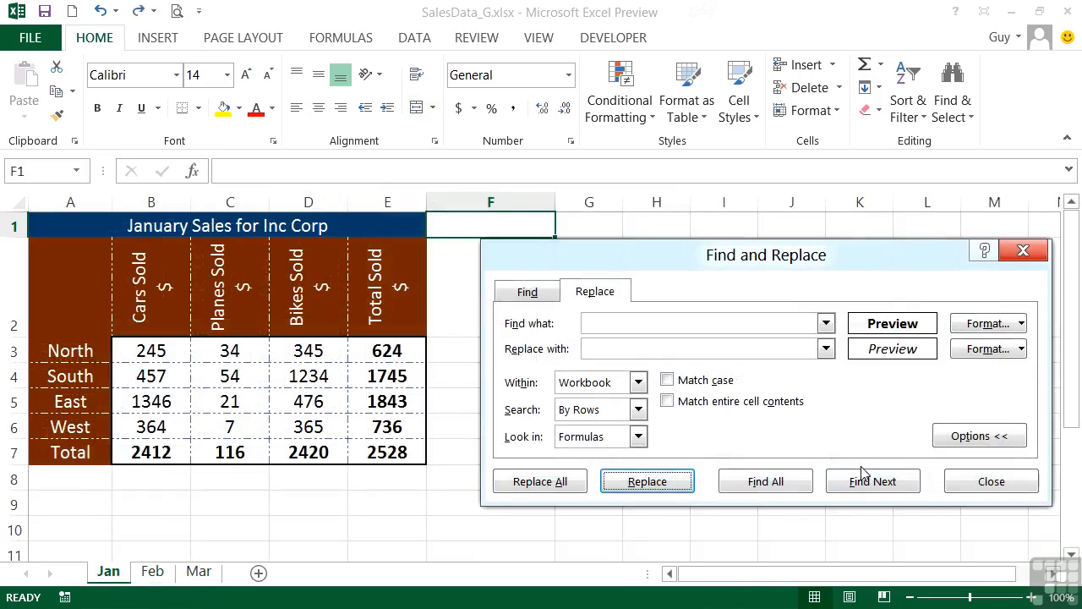
Replace bold with italic in cells E3 and E4 of the Jan sheet individually, and in all remaining matches in the workbook at once.
left_click(868, 481)
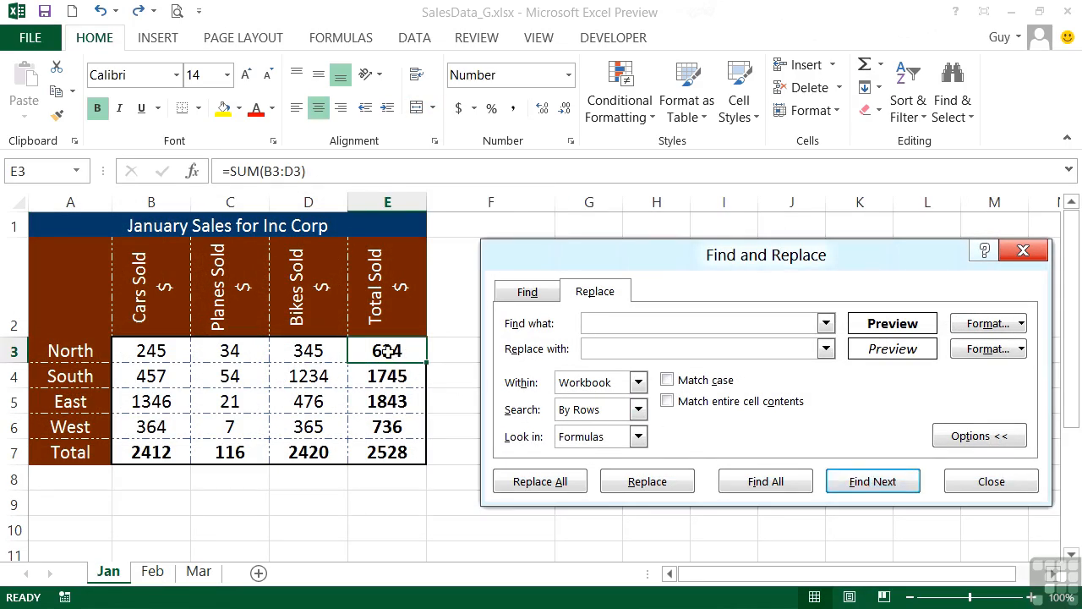
left_click(655, 481)
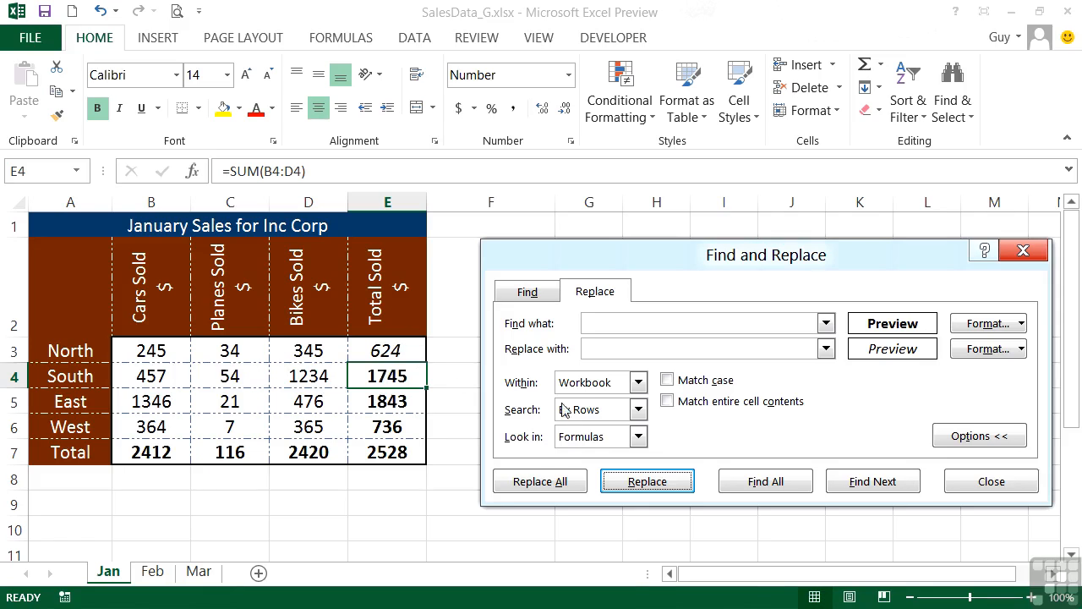
left_click(651, 484)
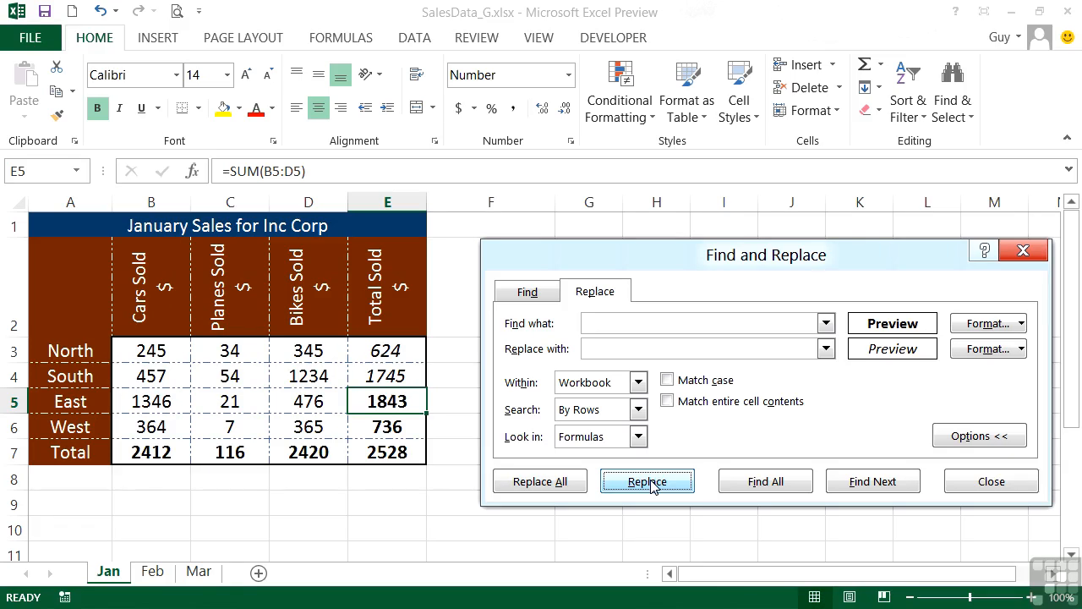
left_click(557, 482)
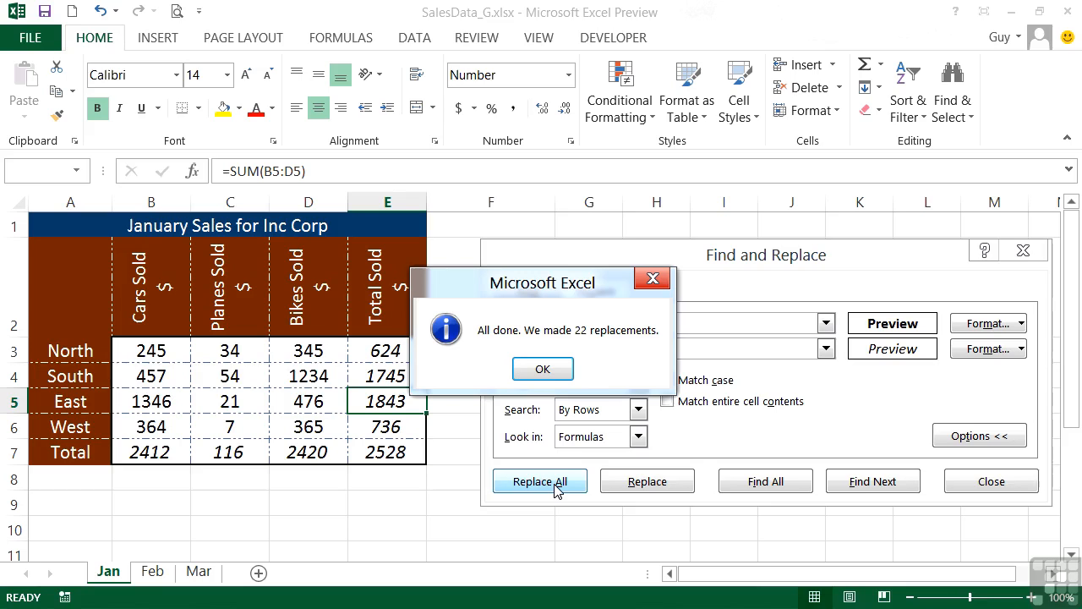
left_click(546, 369)
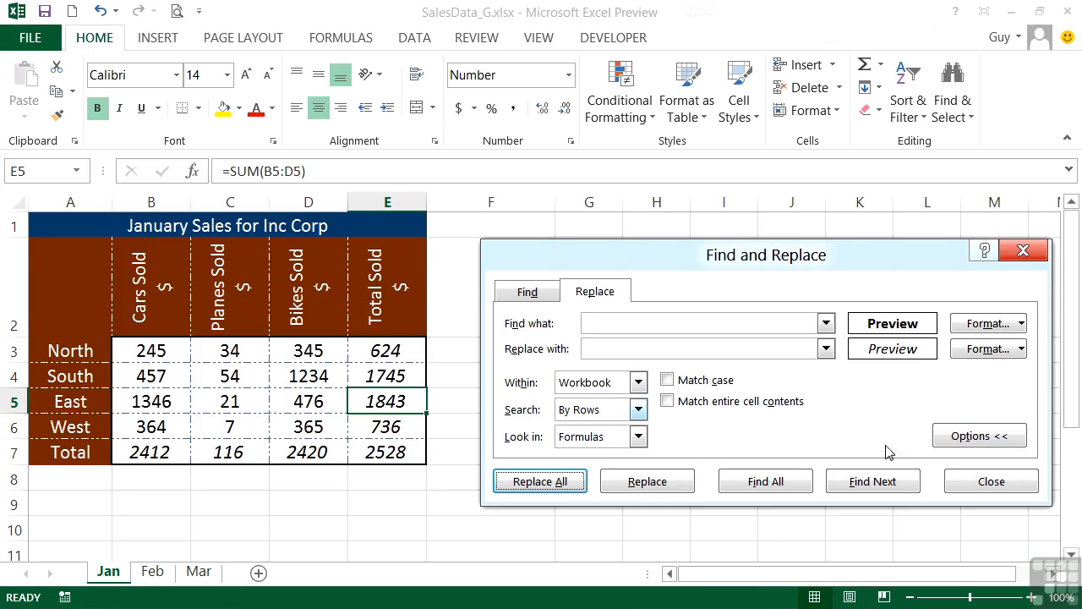
Clear both the bold find format and the italic replacement format.
left_click(1021, 324)
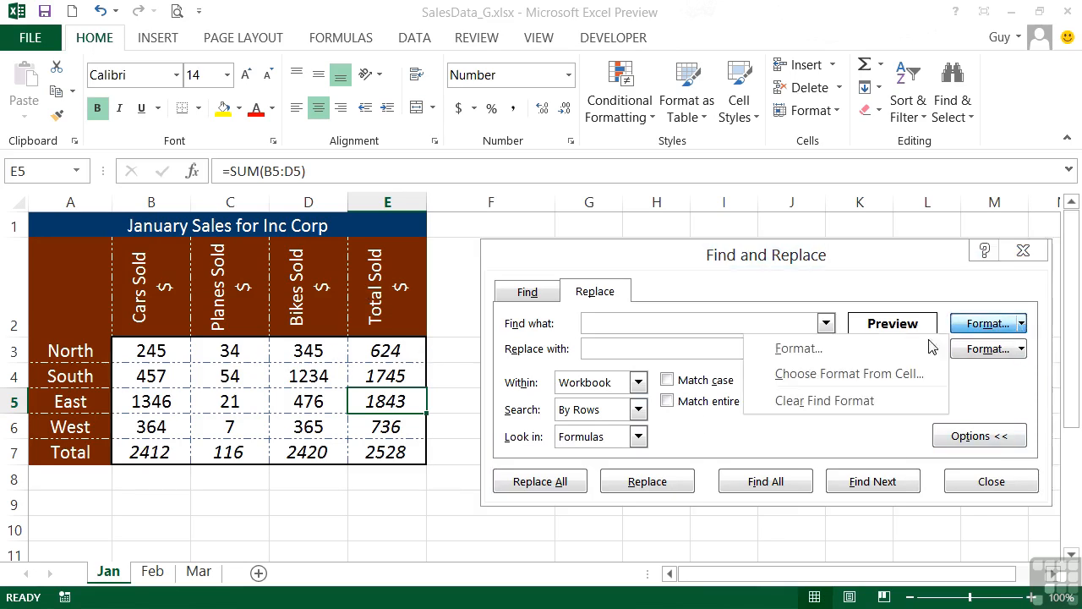
left_click(850, 401)
left_click(1021, 349)
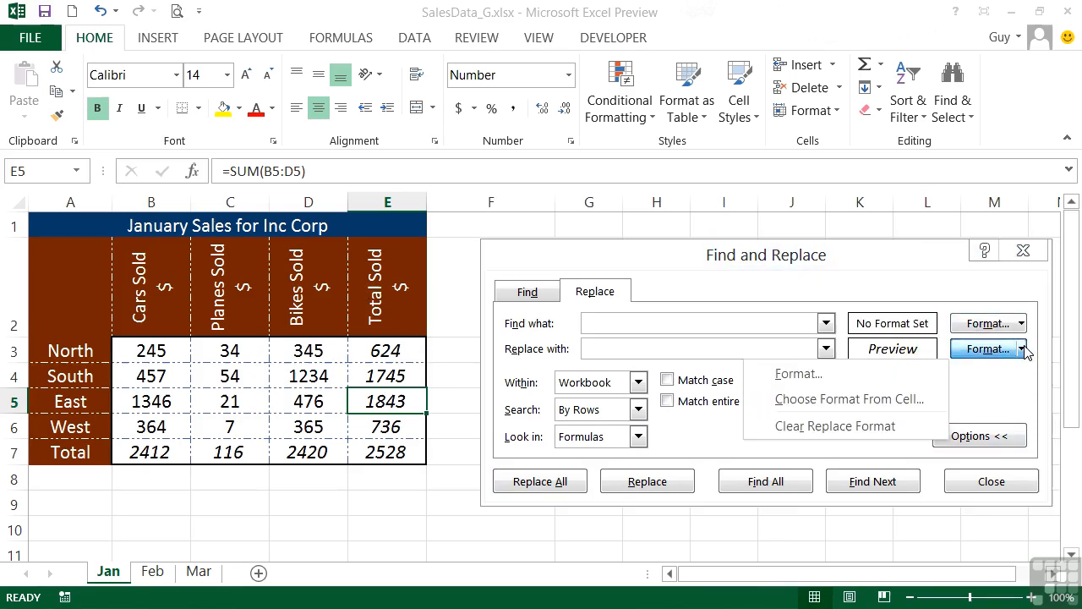
left_click(865, 426)
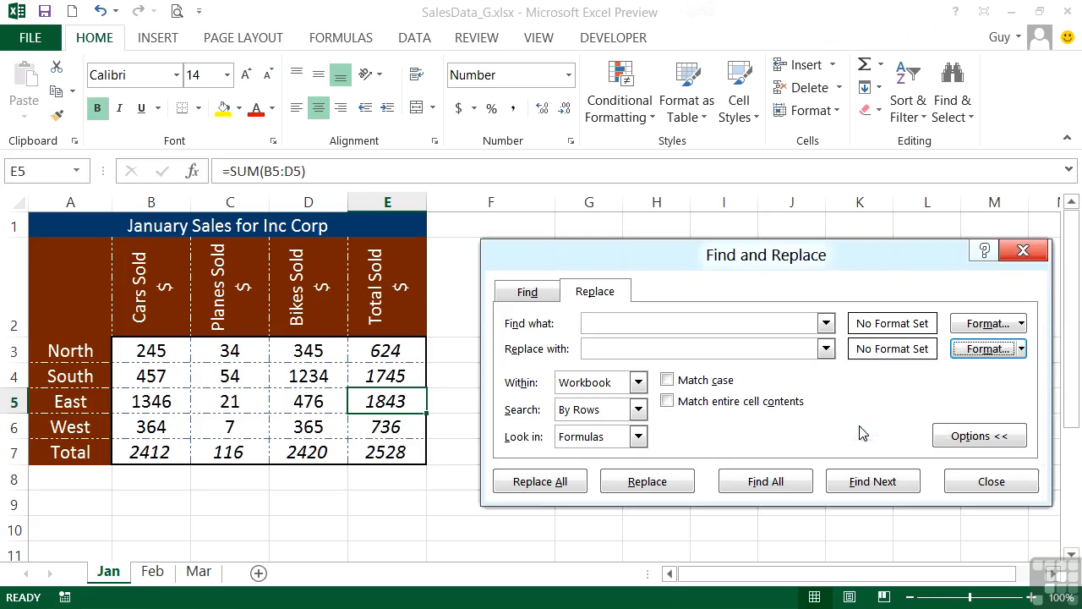
Set the format to find to the dark brown fill color used in the table headings.
left_click(1022, 324)
left_click(845, 349)
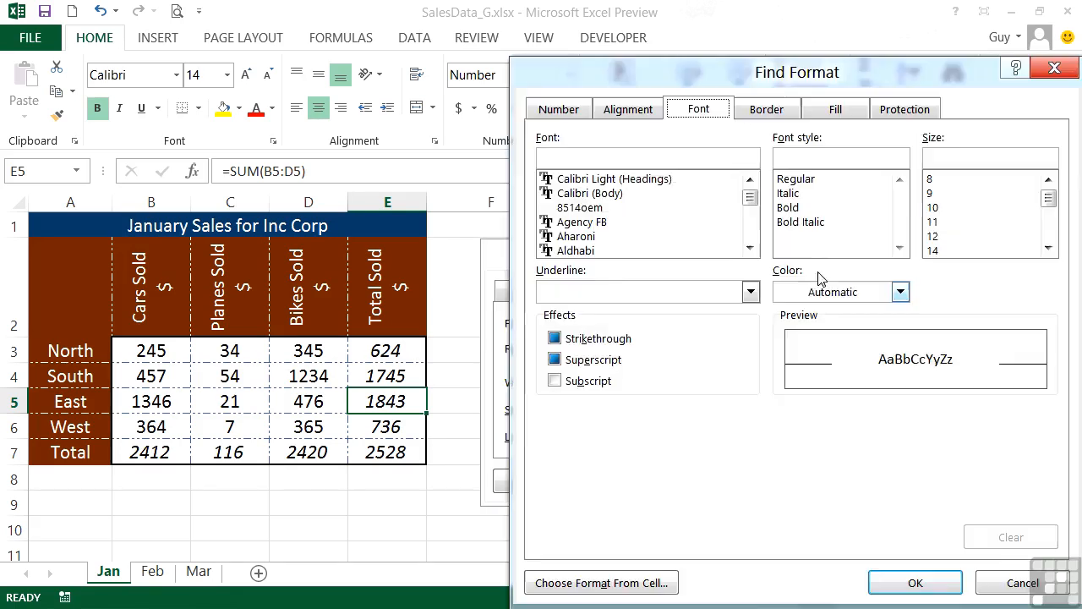
left_click(835, 109)
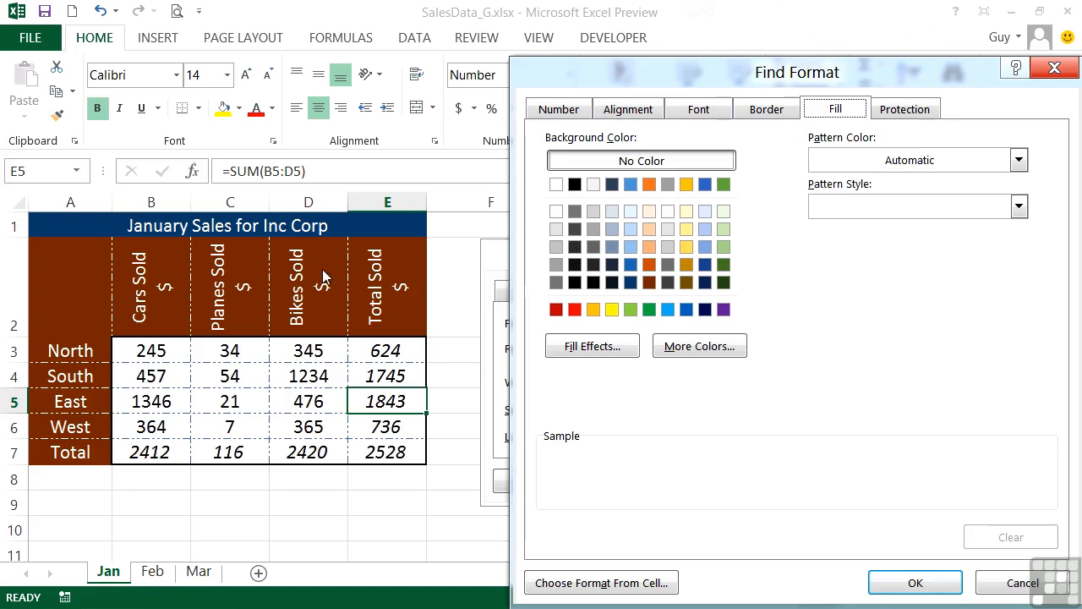
left_click(653, 285)
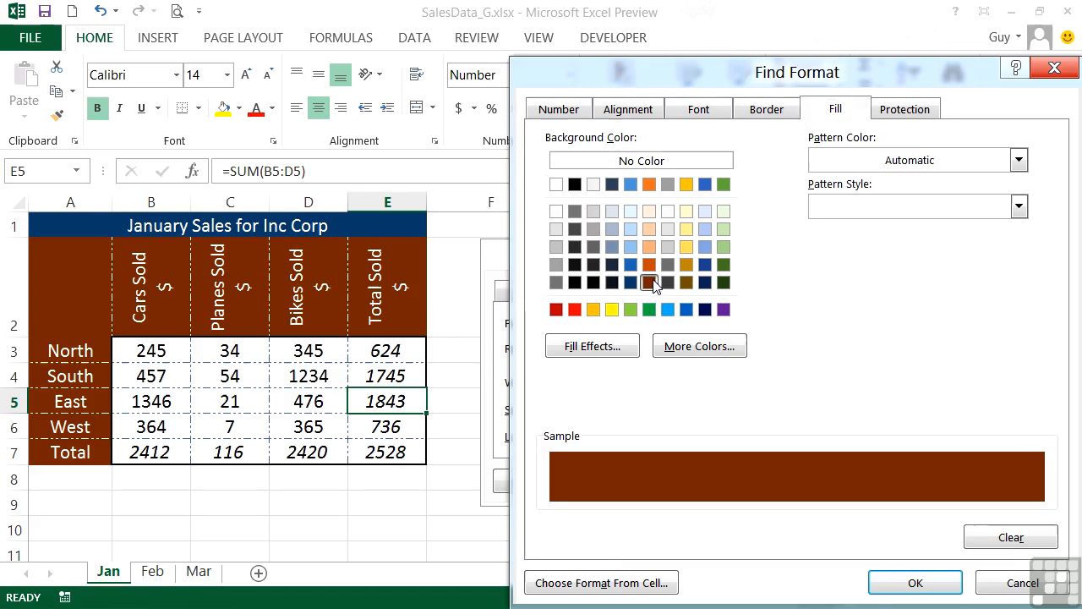
left_click(913, 583)
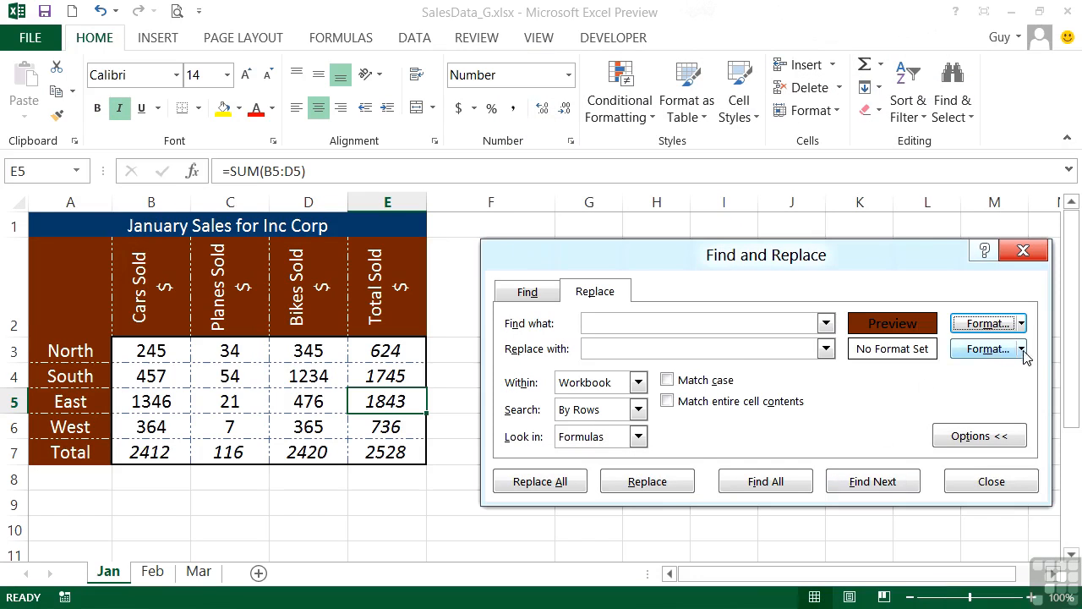
Set the replacement format to a dark green fill color.
left_click(1027, 353)
left_click(868, 382)
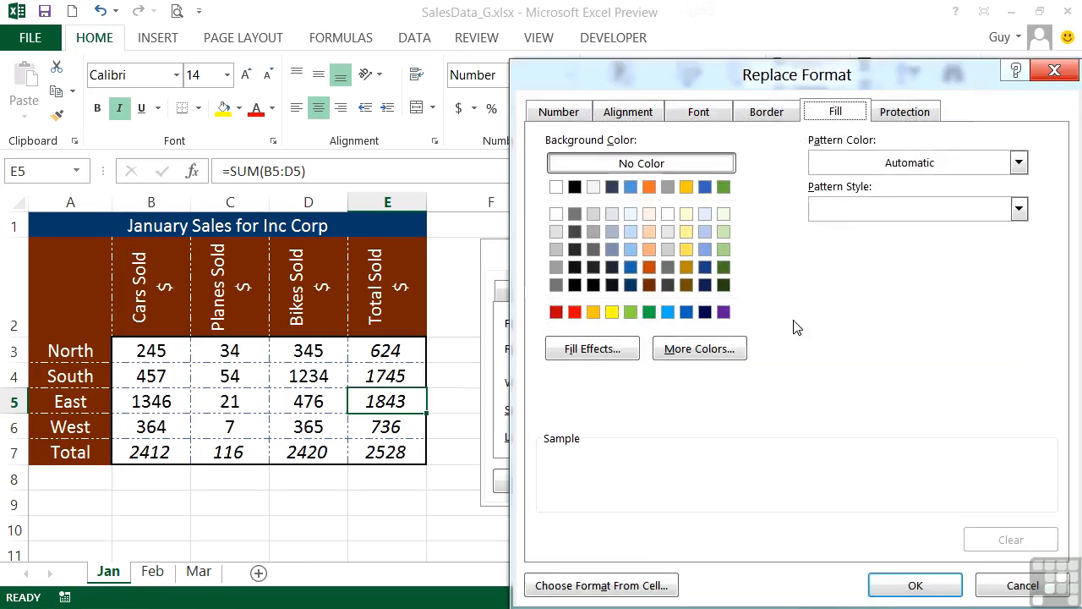
left_click(703, 248)
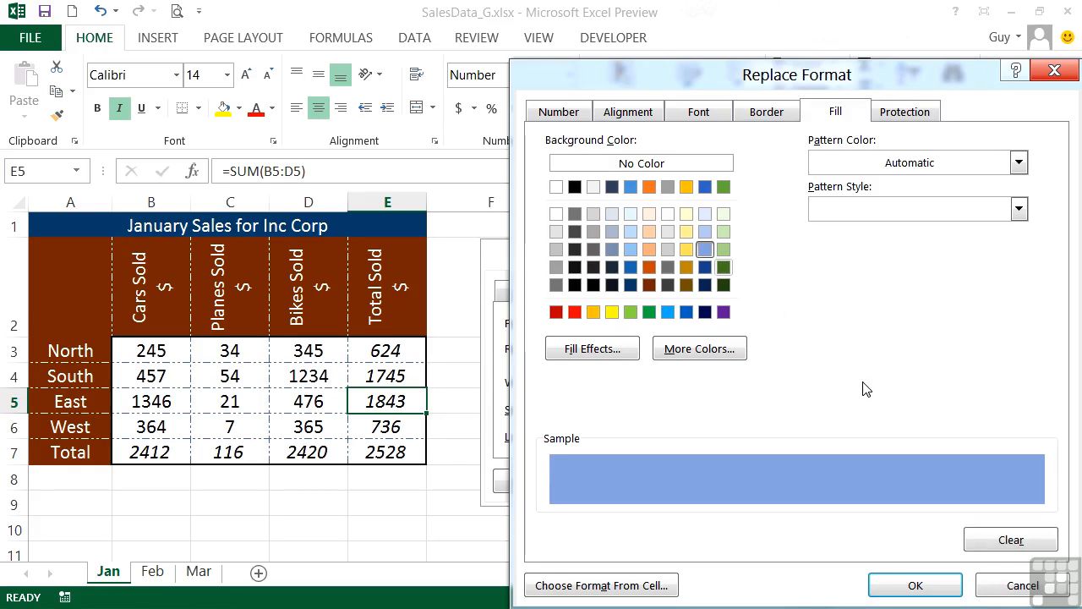
left_click(722, 268)
left_click(918, 584)
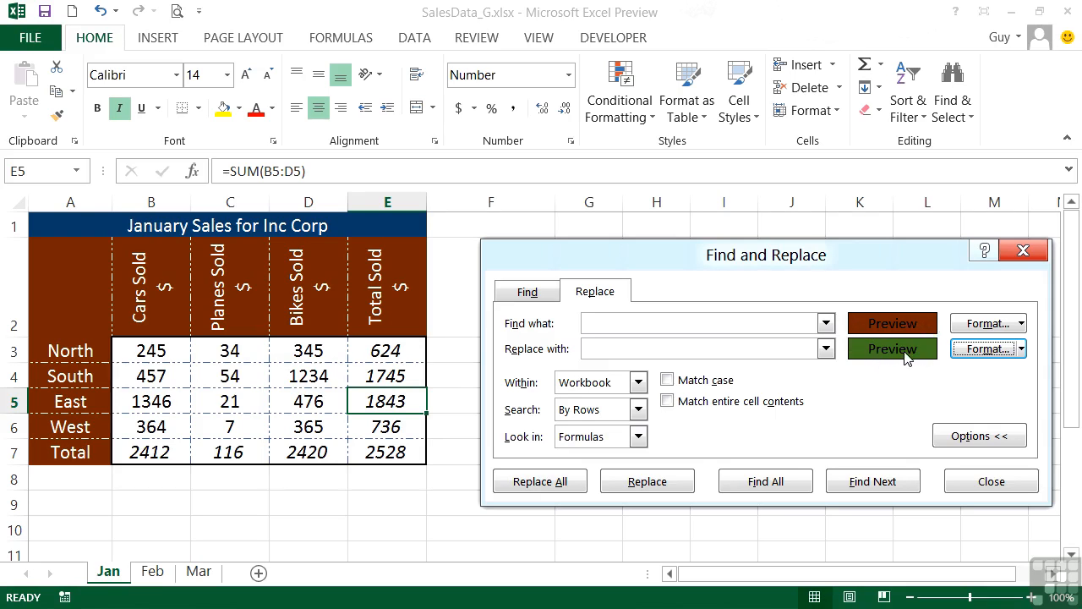
Replace the brown fill with green in cells A6, A7, A2 and B2 one by one, and in all remaining matches in the workbook.
left_click(859, 482)
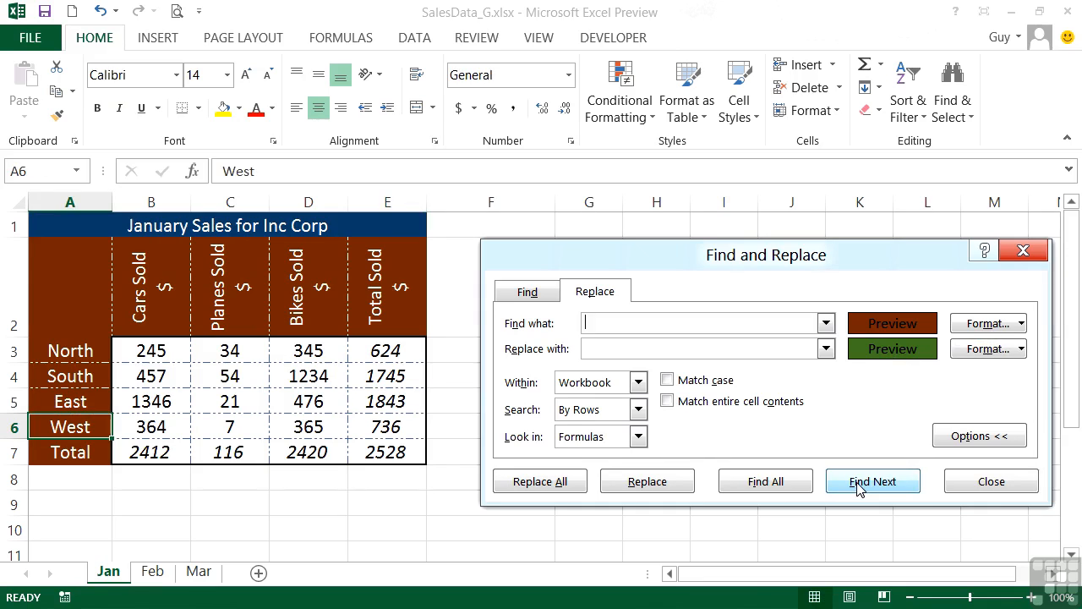
left_click(645, 483)
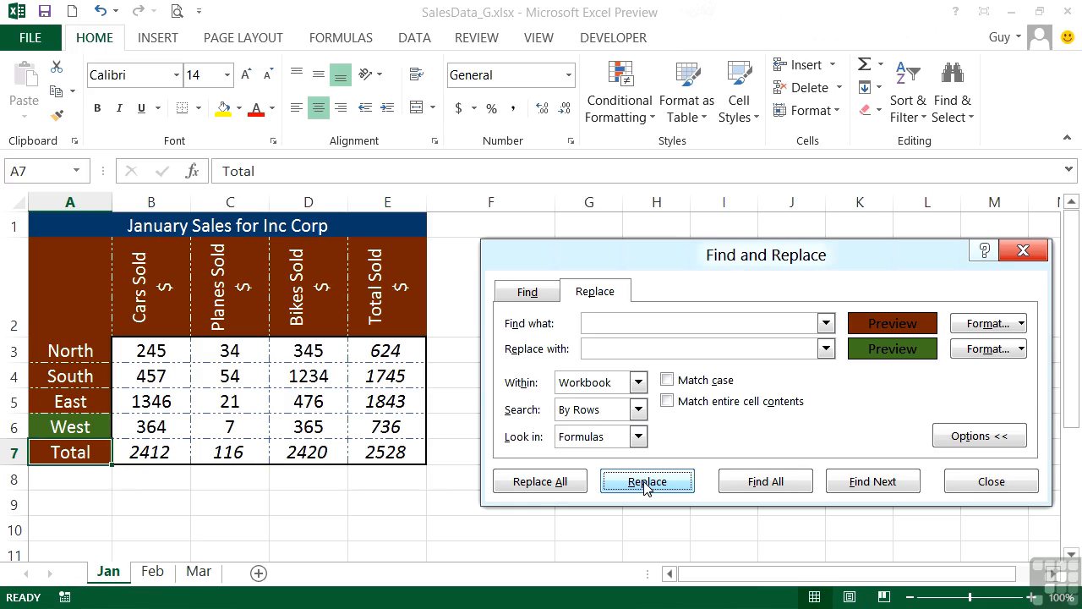
left_click(645, 482)
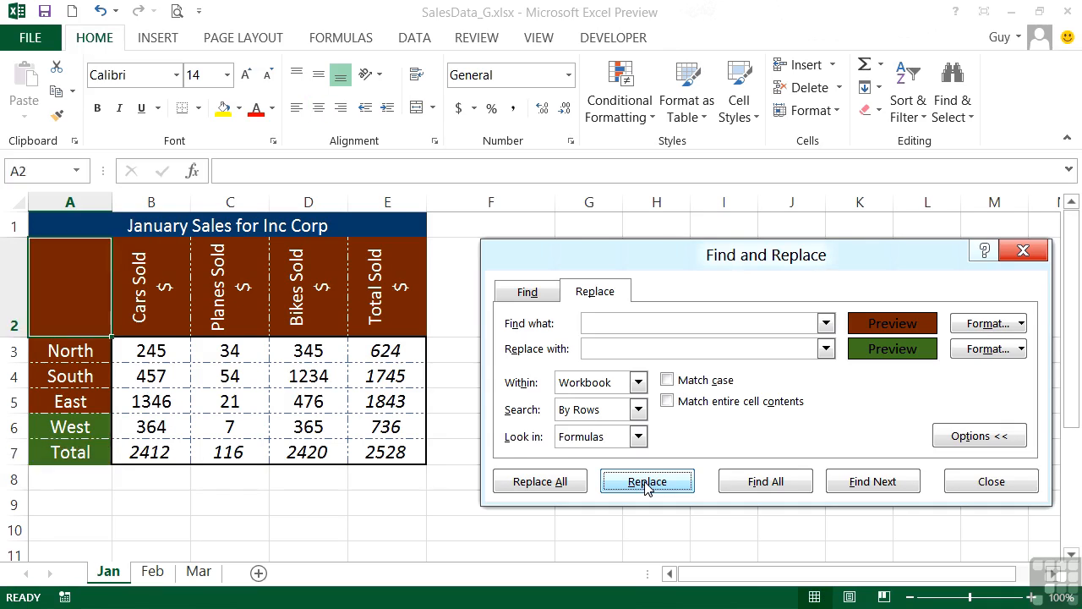
left_click(645, 486)
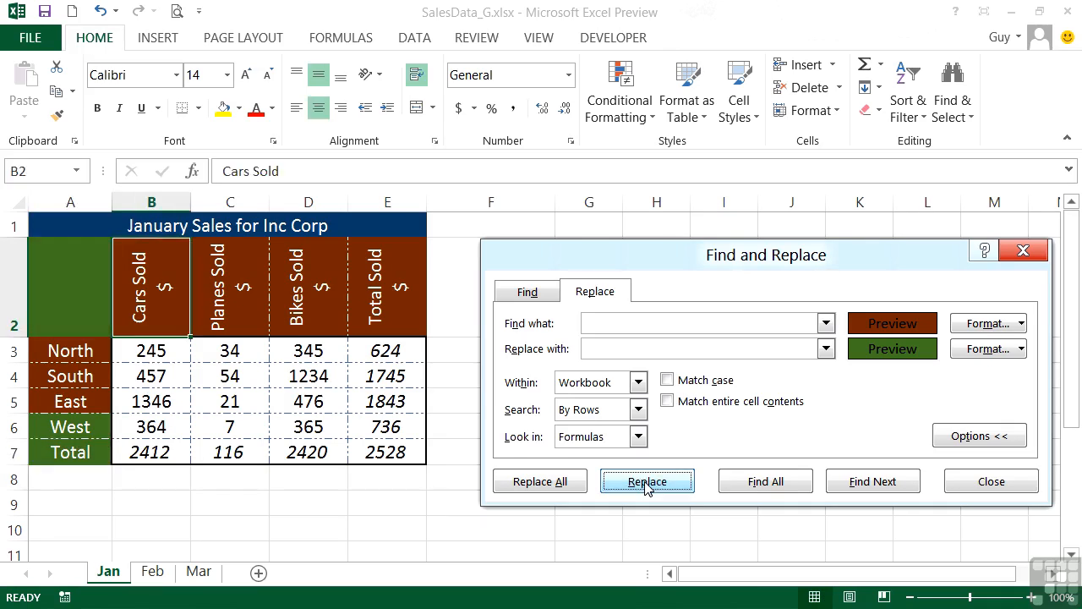
left_click(645, 484)
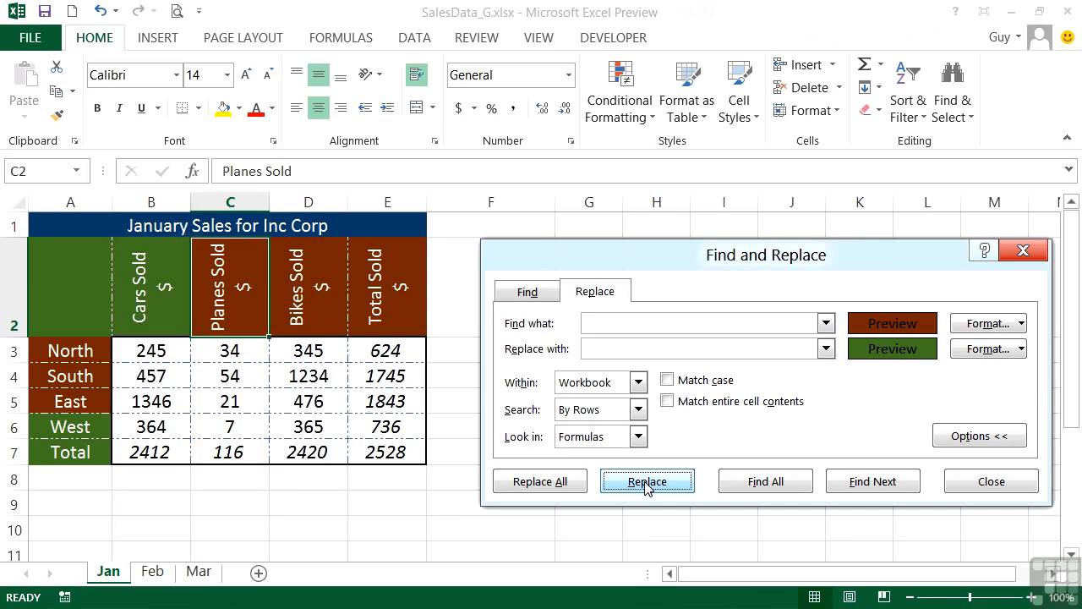
left_click(551, 485)
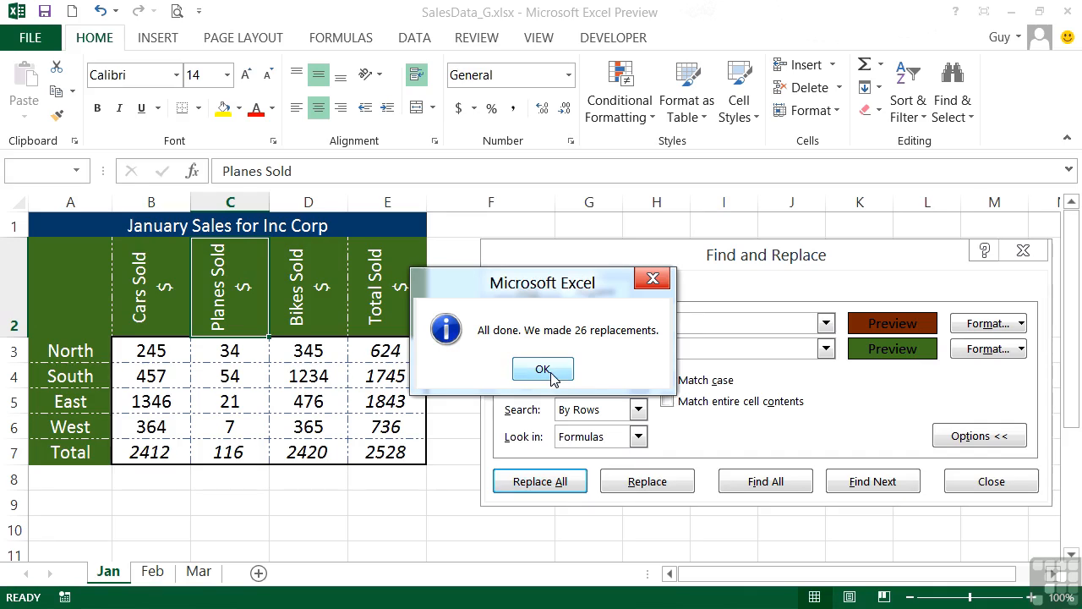
left_click(543, 369)
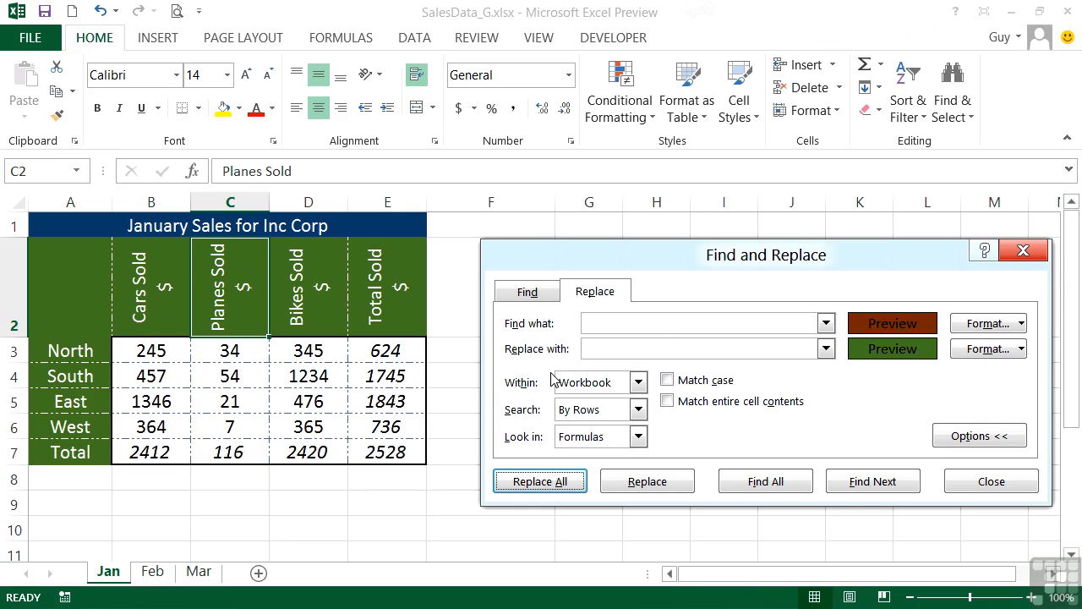